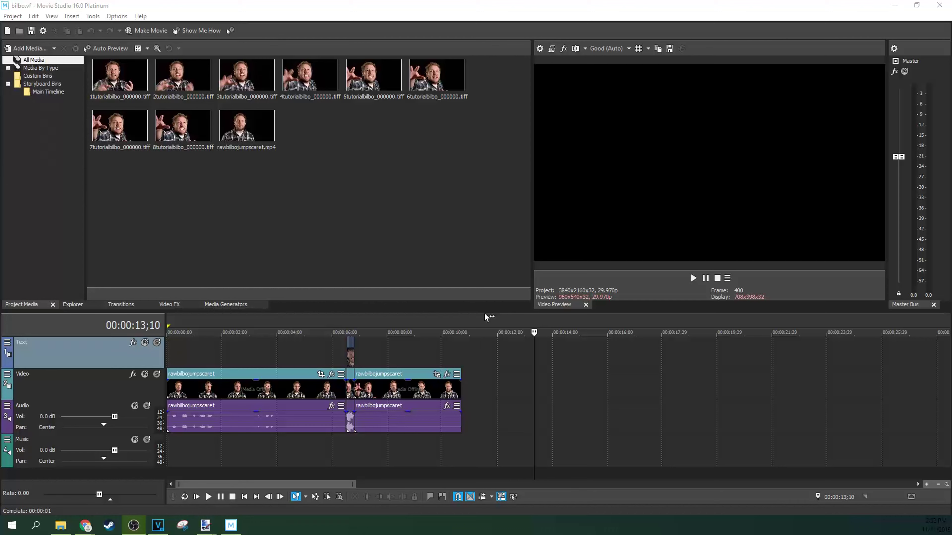
left_click(509, 356)
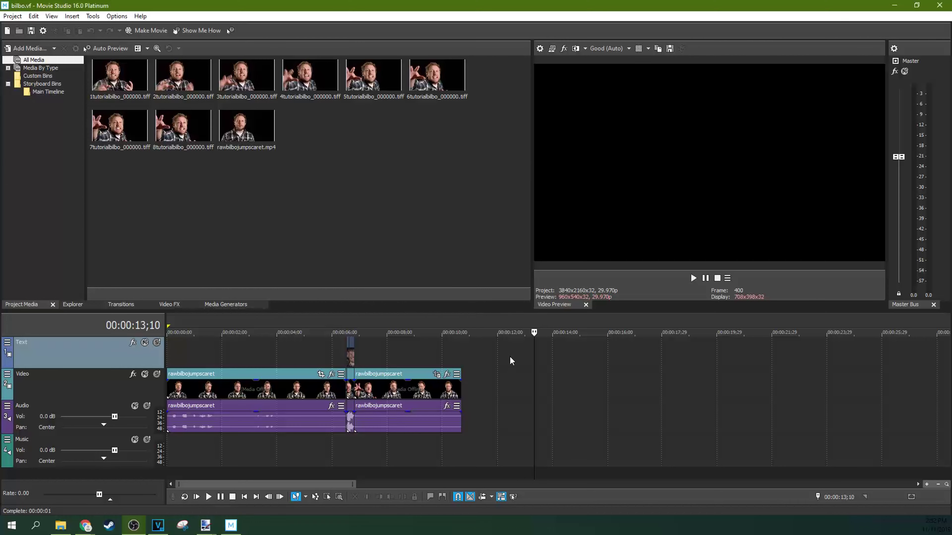
left_click(536, 355)
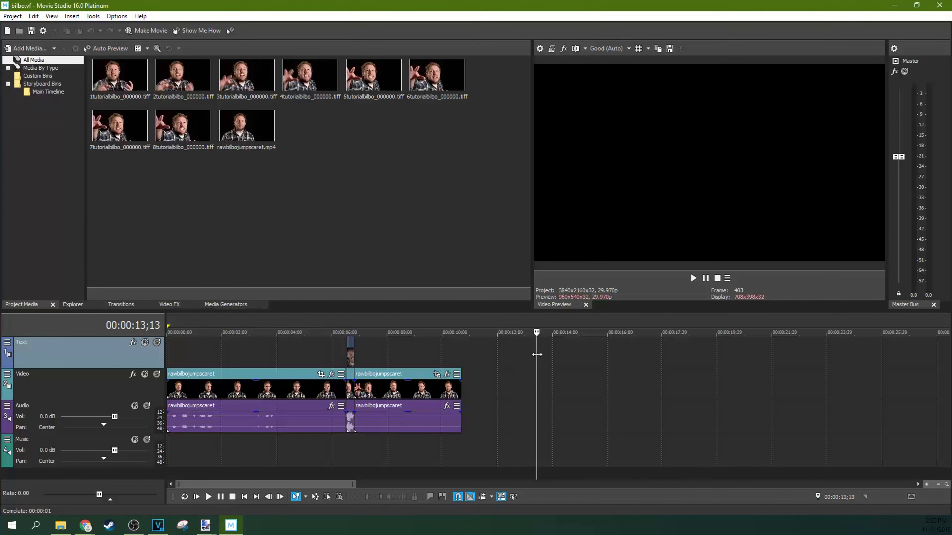
left_click(523, 354)
left_click(544, 353)
left_click(517, 352)
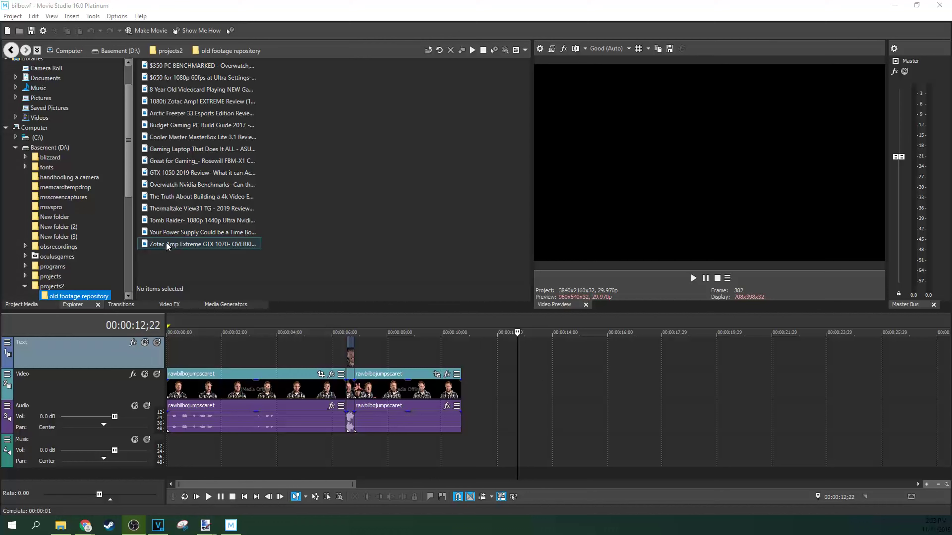
left_click(219, 136)
left_click_drag(227, 138, 533, 401)
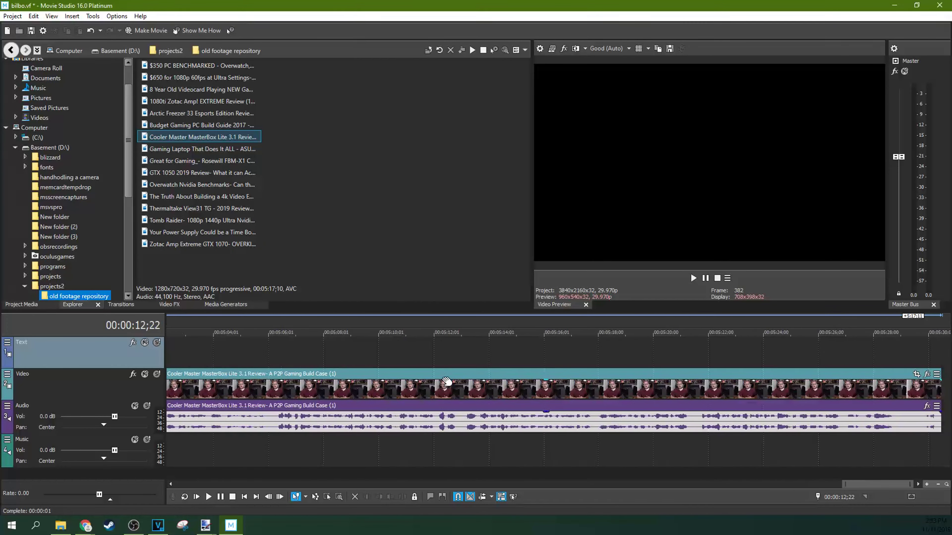
left_click(292, 388)
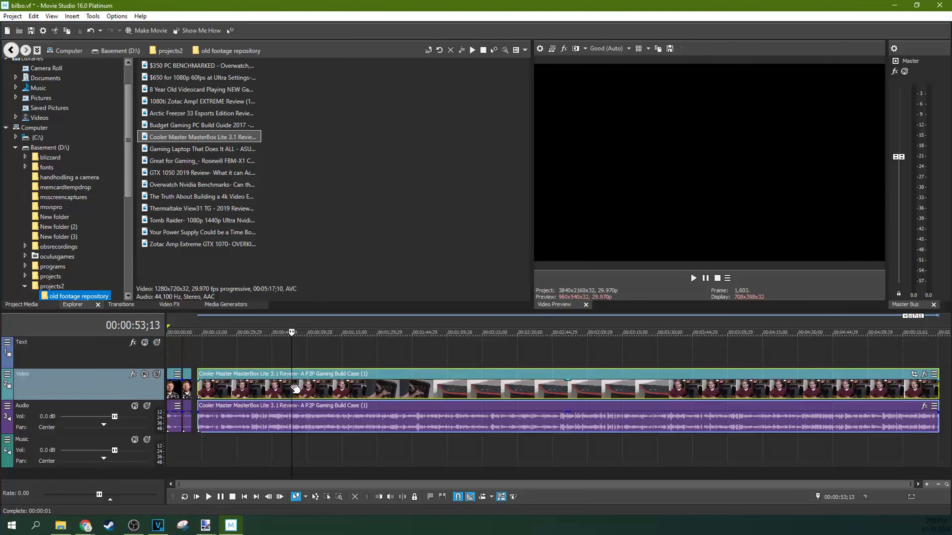
key("Delete")
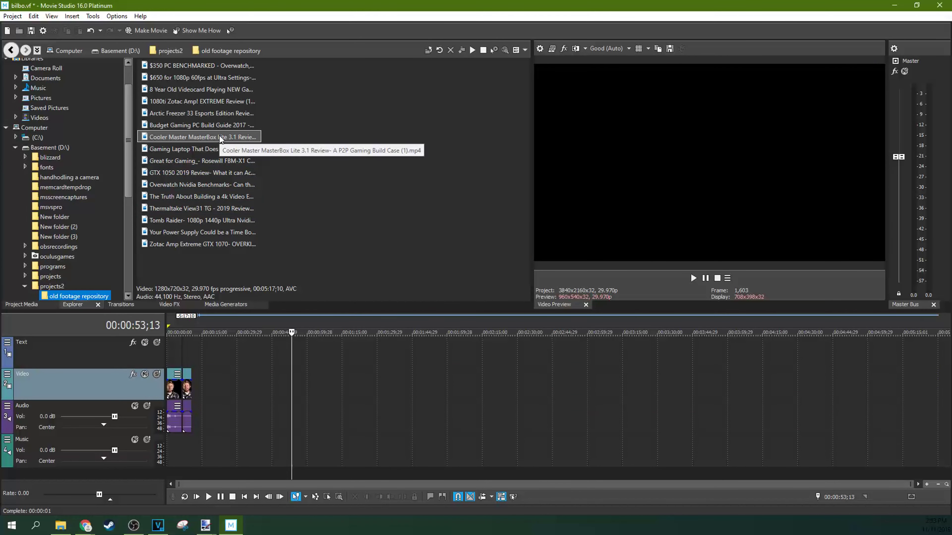
Place only the video of the Cooler Master review clip on the timeline with Add Video Across Time, and undo it
left_click_drag(220, 138, 219, 139)
Place only the audio of the Cooler Master review clip on the audio track, and undo it
left_click_drag(244, 308, 229, 395)
mouse_move(272, 429)
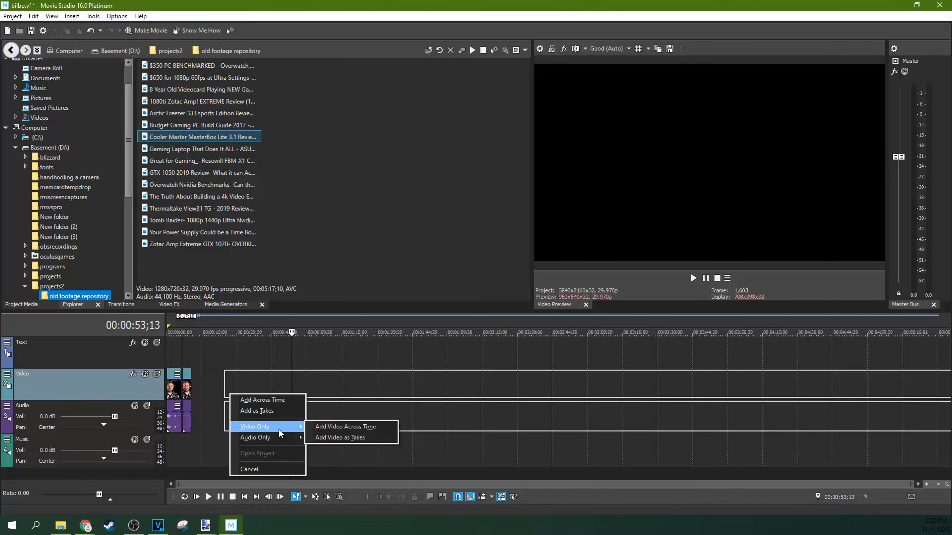
left_click(315, 429)
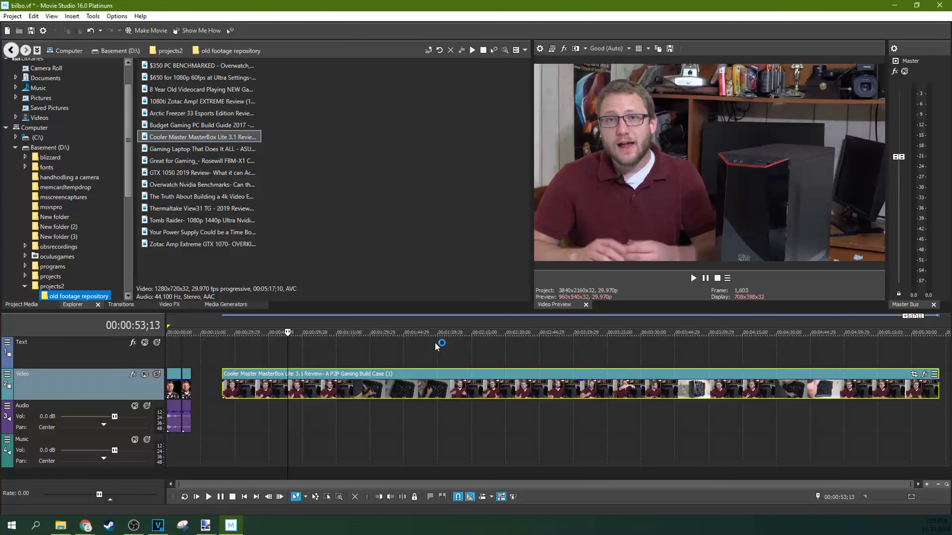
key("ctrl+z")
left_click_drag(249, 137, 236, 392)
mouse_move(263, 434)
left_click(367, 436)
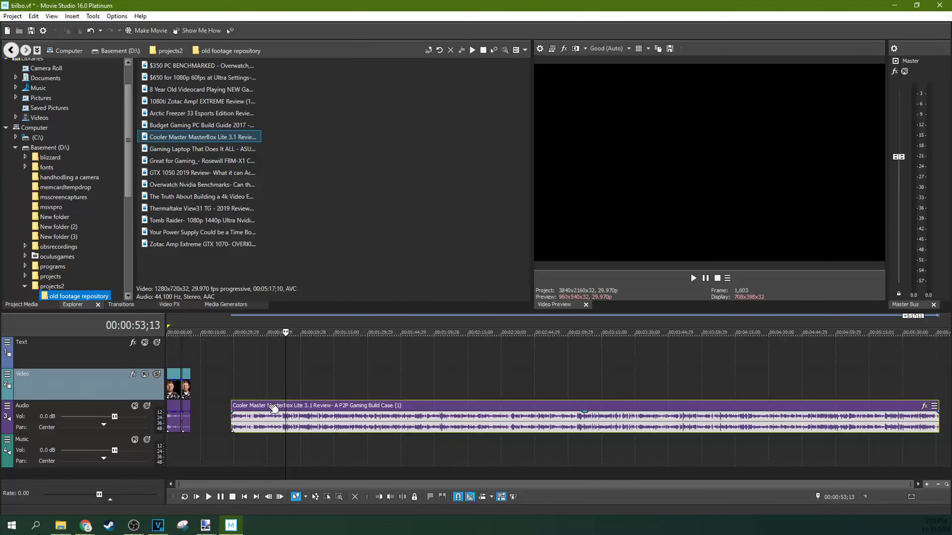
key("ctrl+z")
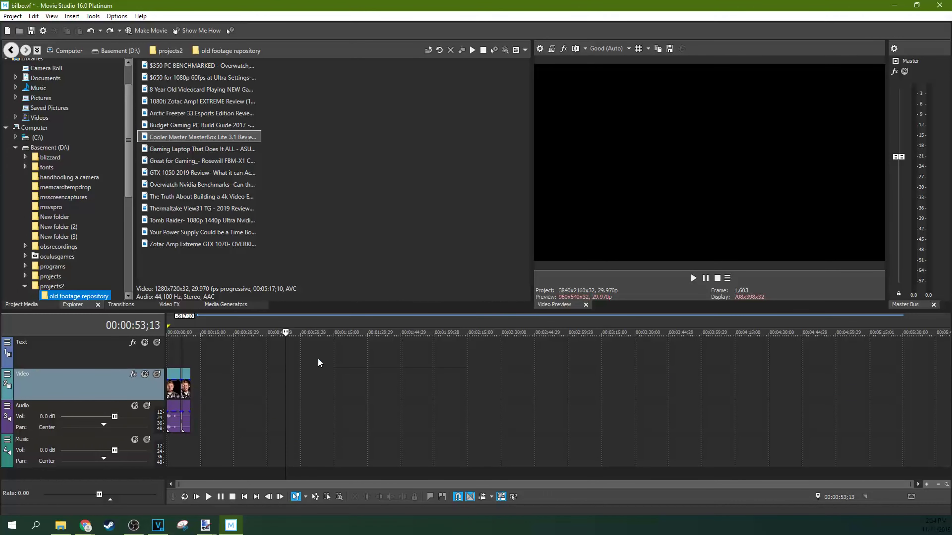
left_click(209, 375)
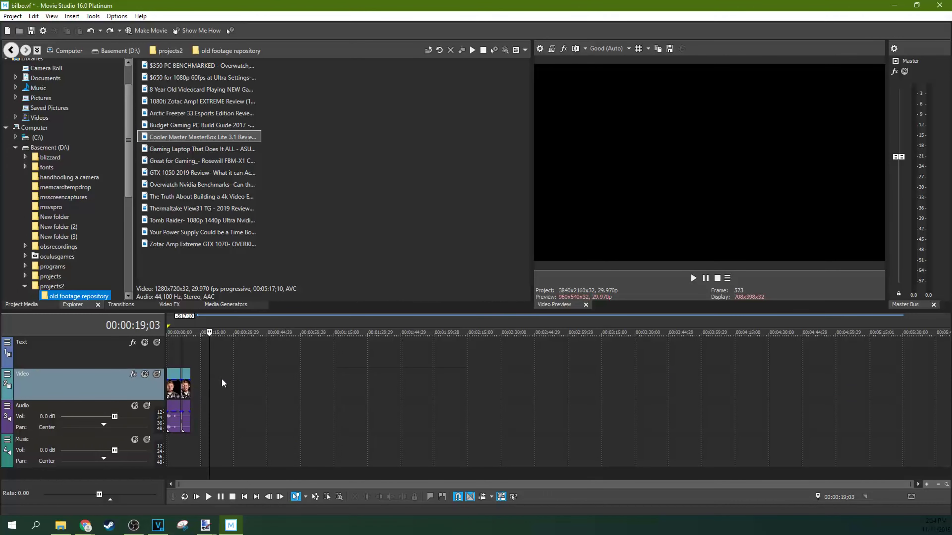
Place the Gaming Laptop That Does It ALL review clip, with video and audio, on the timeline after the existing clips
left_click_drag(203, 149, 250, 386)
scroll(249, 386, "up", 2)
Split the laptop review clip at 00:01:47;16 and move its second part away to leave a gap
left_click(536, 390)
key("s")
left_click(535, 394)
left_click_drag(562, 389, 536, 390)
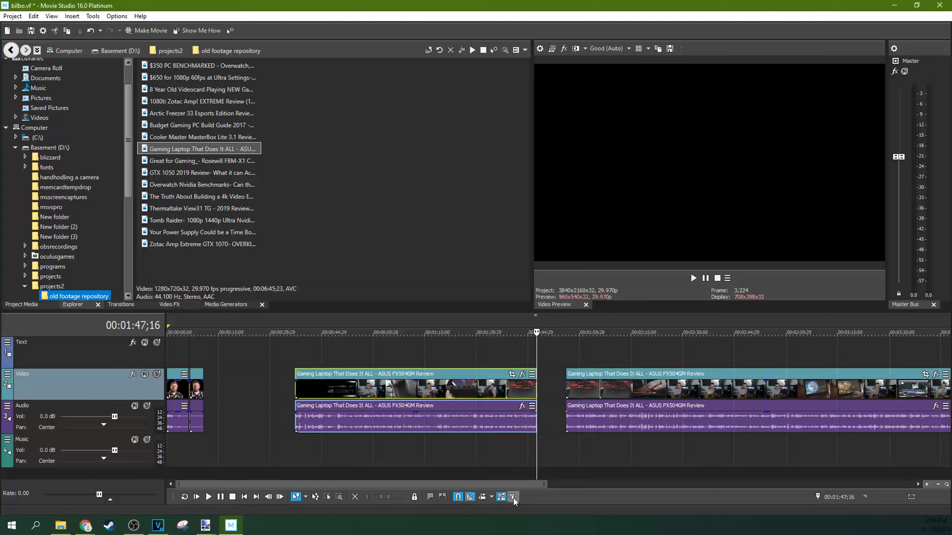
Try trimming the first laptop part's video and audio ends separately, switching Ignore Event Grouping on and off
mouse_move(537, 384)
left_mouse_down()
mouse_move(502, 385)
mouse_move(537, 385)
left_mouse_up()
mouse_move(536, 418)
left_mouse_down()
mouse_move(522, 418)
mouse_move(553, 419)
mouse_move(535, 419)
left_mouse_up()
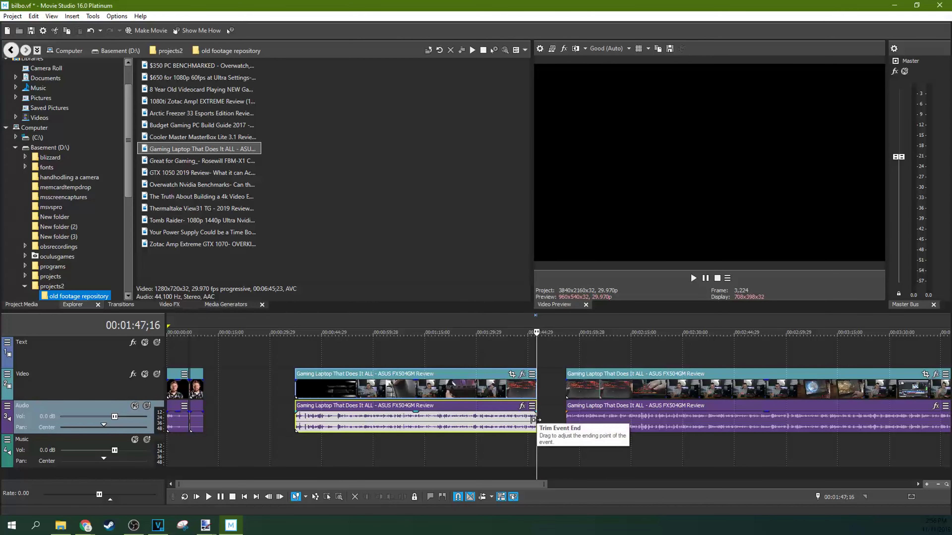
left_click(513, 497)
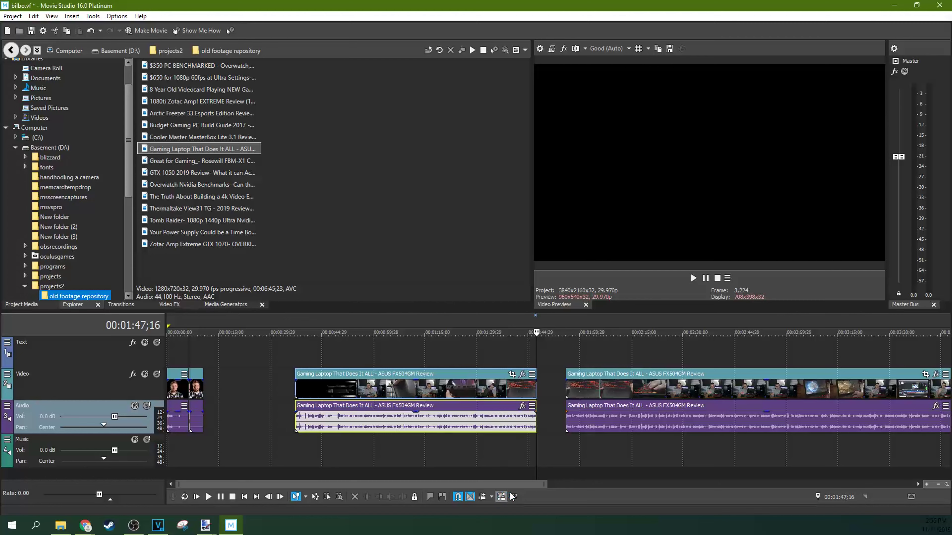
left_click(513, 497)
left_click(509, 386)
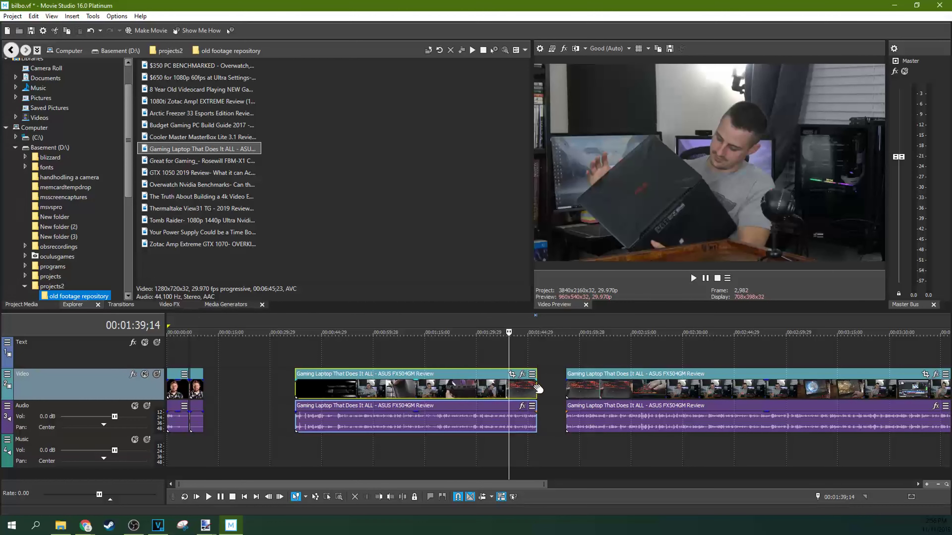
Adjust the ends of the first laptop part's video and audio, and move the whole part 2:05 earlier
left_click_drag(535, 385, 534, 388)
left_click_drag(539, 419, 538, 419)
mouse_move(484, 387)
left_mouse_down()
mouse_move(462, 387)
mouse_move(477, 387)
left_mouse_up()
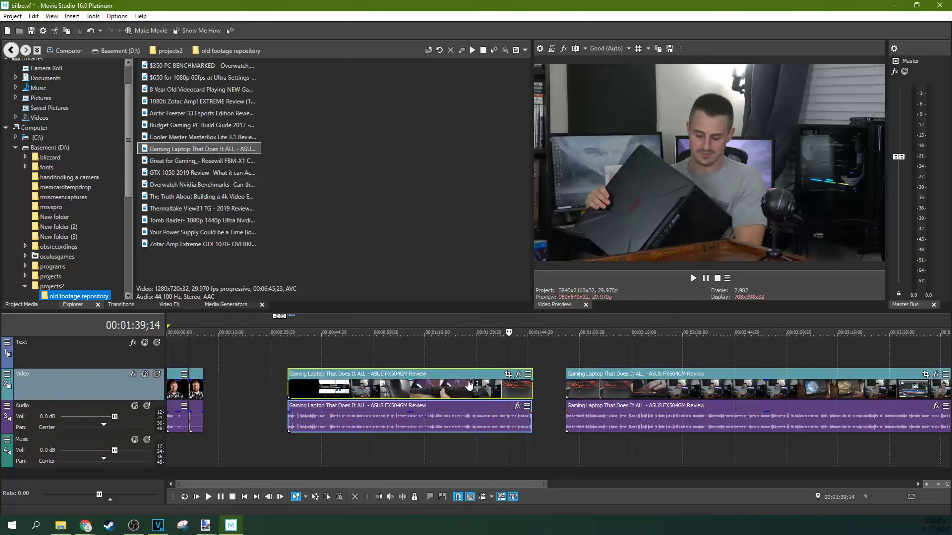
left_click_drag(462, 389, 446, 390)
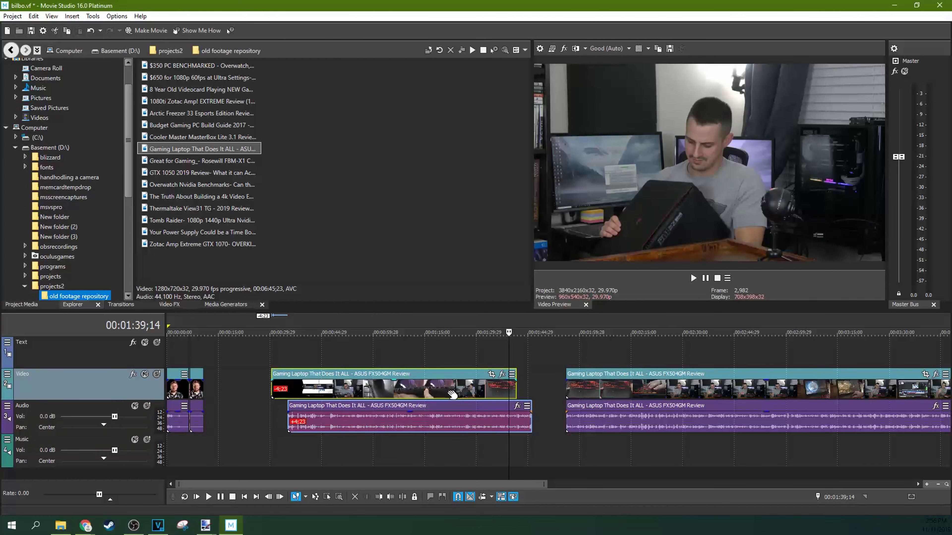
key("ctrl+z")
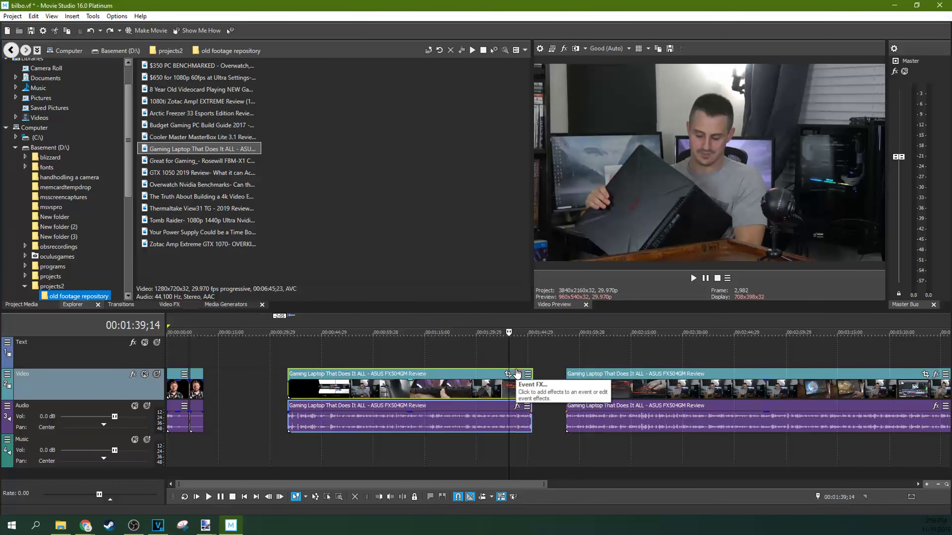
left_click(484, 388)
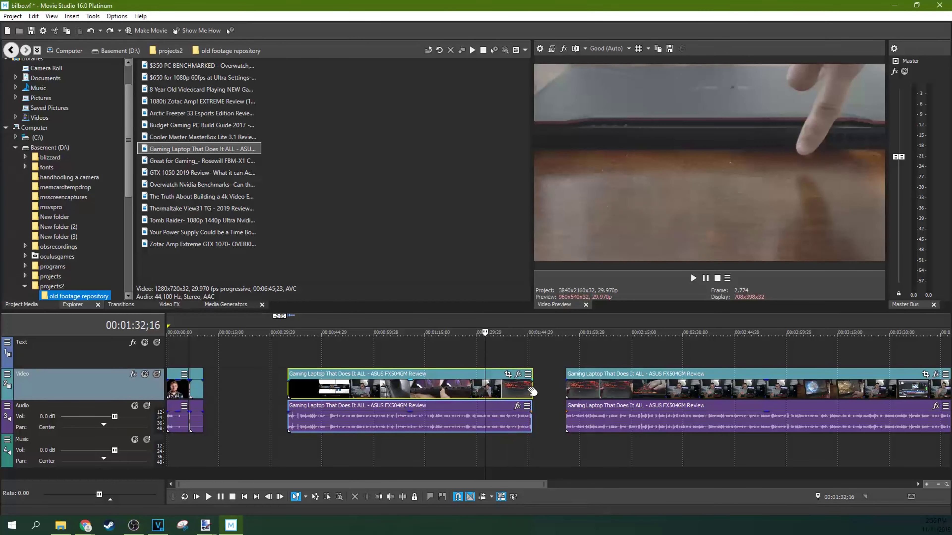
Add a fade-out to the end of the first laptop part and preview frames within the fade
left_click_drag(530, 382, 492, 383)
left_click(494, 387)
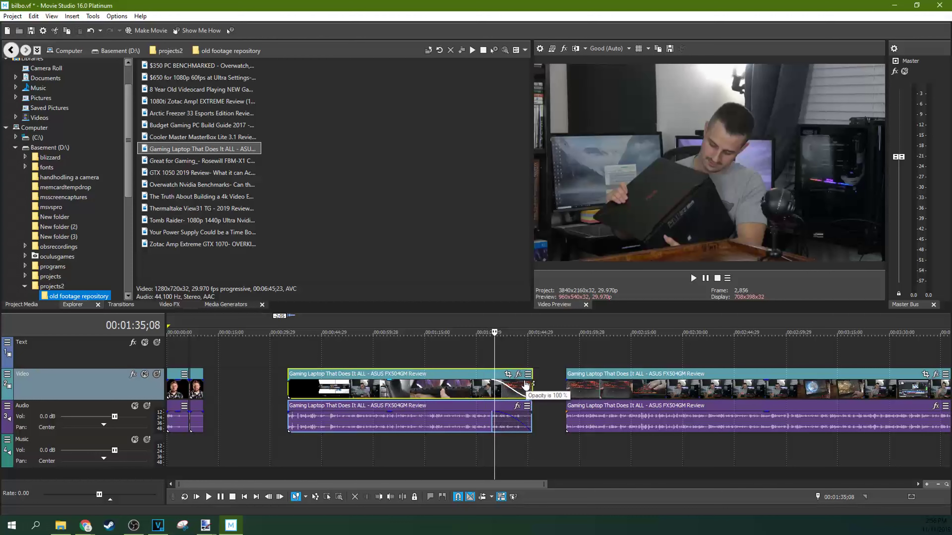
left_click(502, 390)
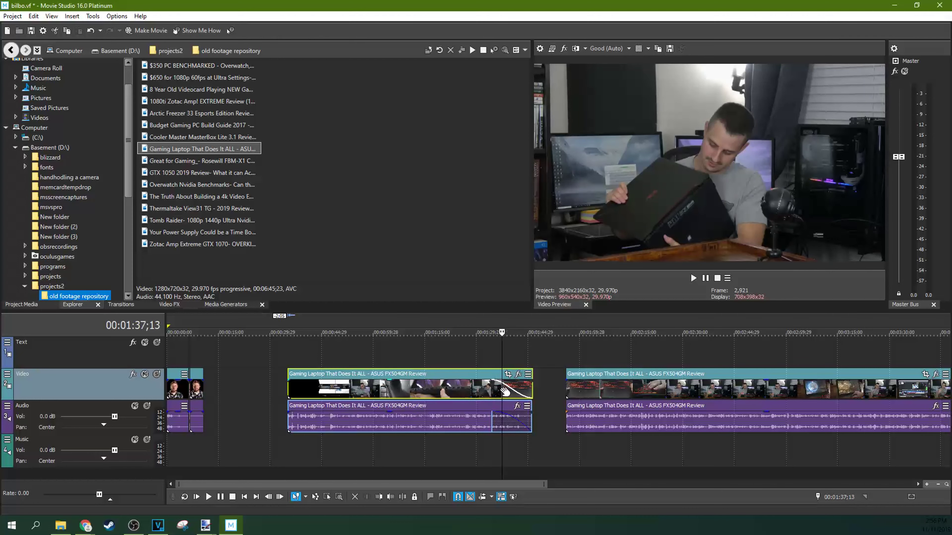
right_click(524, 391)
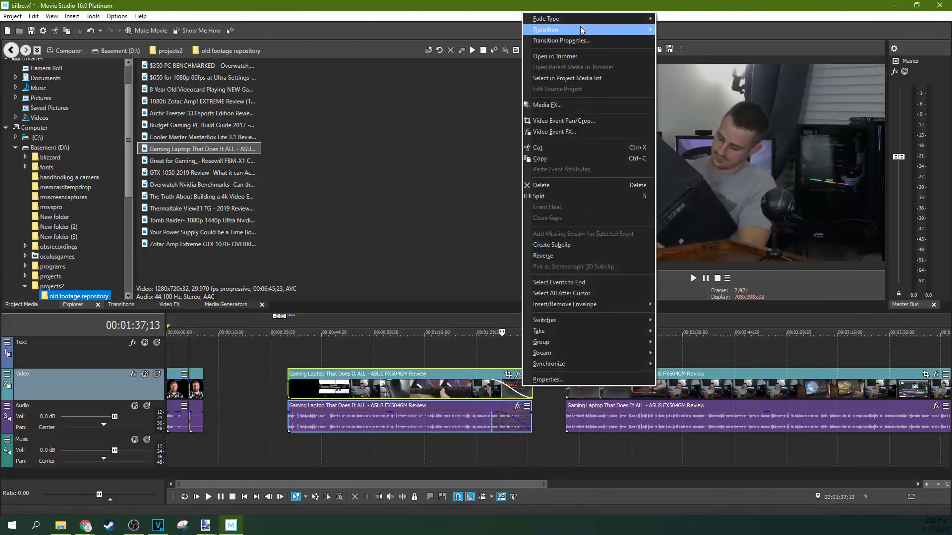
mouse_move(587, 24)
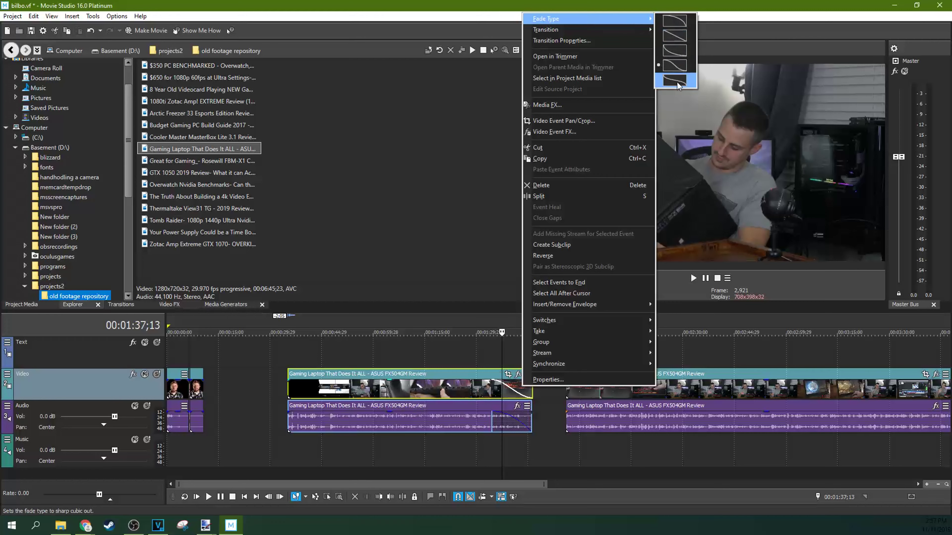
left_click(674, 36)
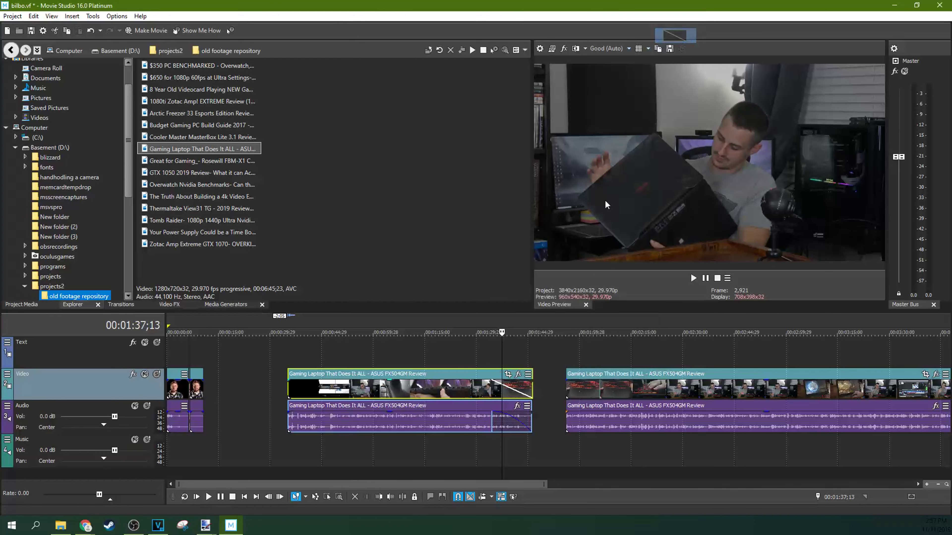
right_click(517, 393)
mouse_move(607, 22)
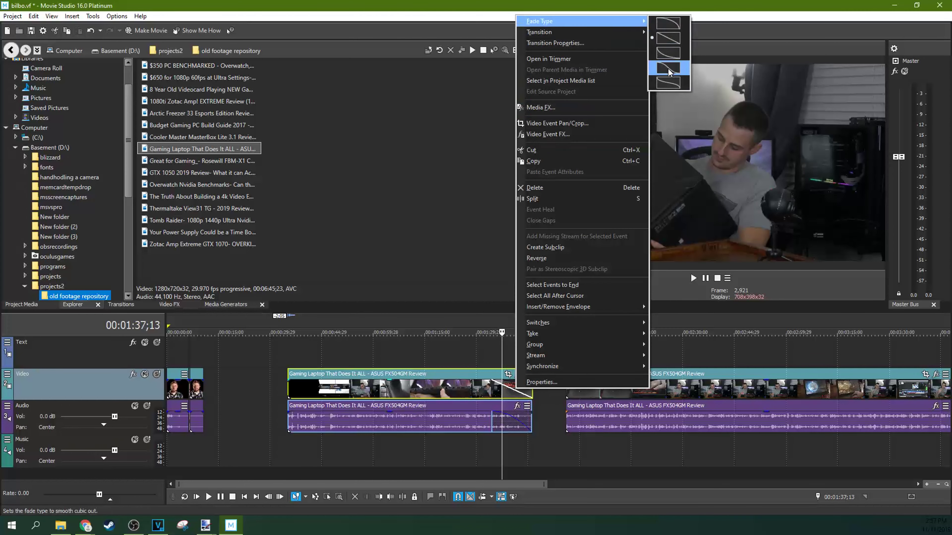
left_click(666, 83)
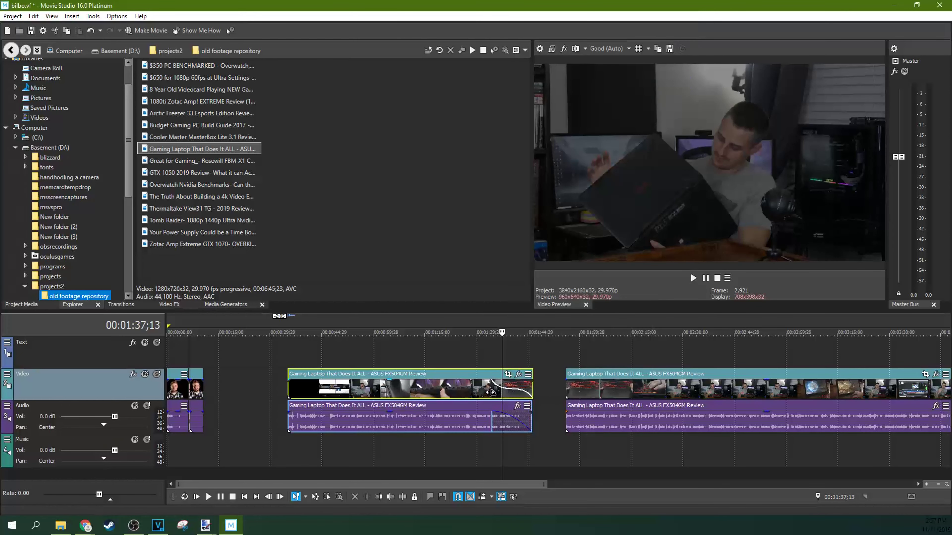
left_click(490, 395)
left_click(508, 421)
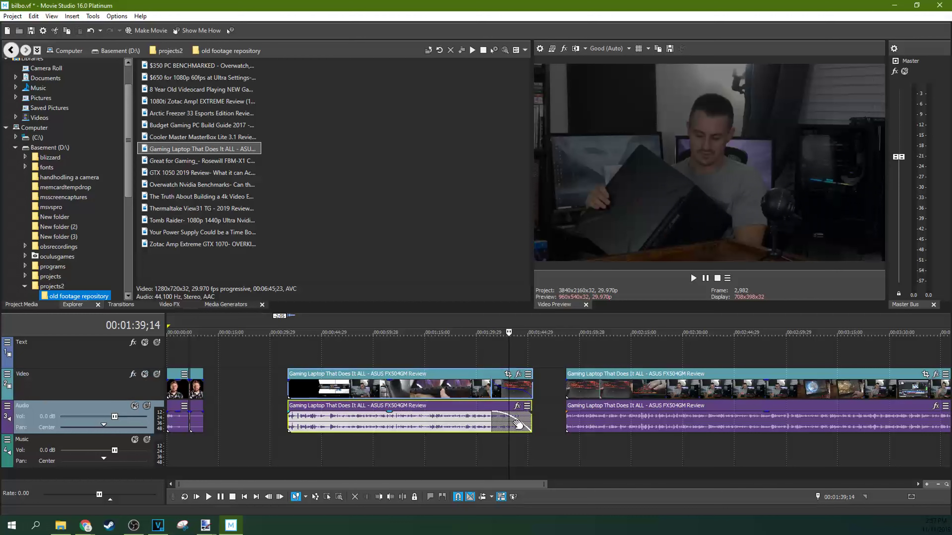
right_click(512, 424)
mouse_move(604, 85)
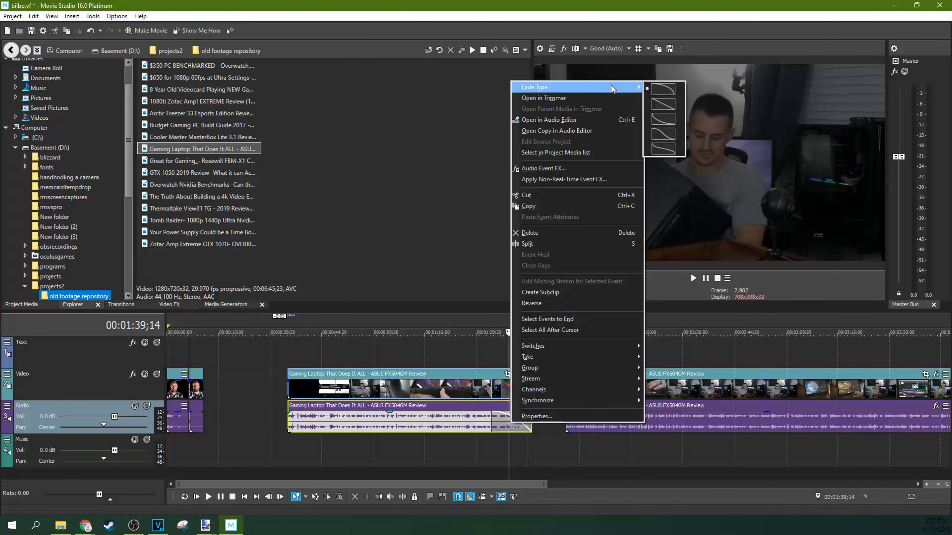
left_click(668, 133)
left_click_drag(623, 387, 569, 391)
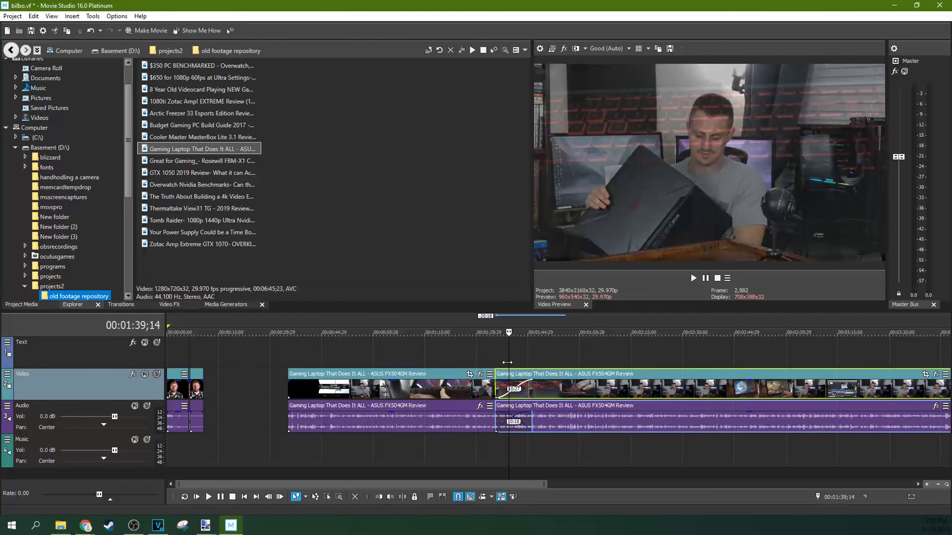
right_click(516, 390)
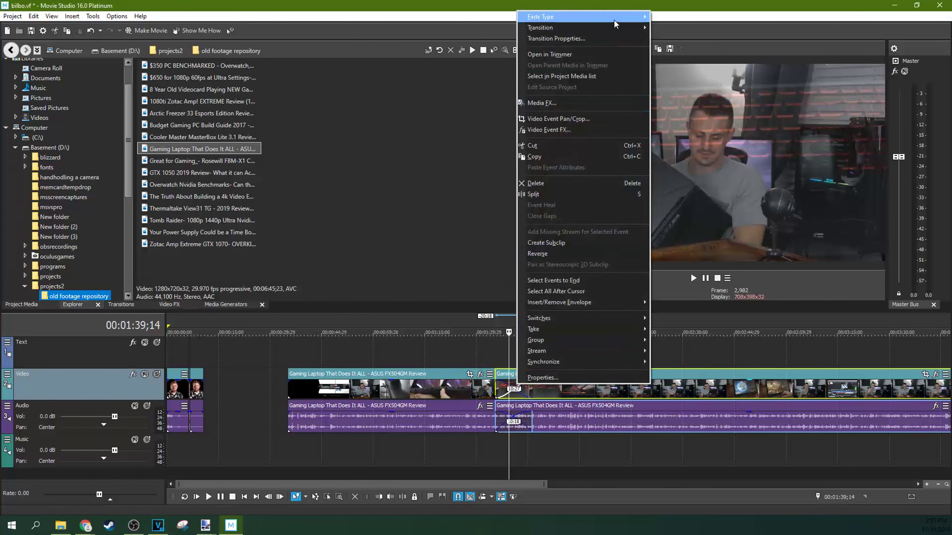
mouse_move(615, 24)
left_click(757, 63)
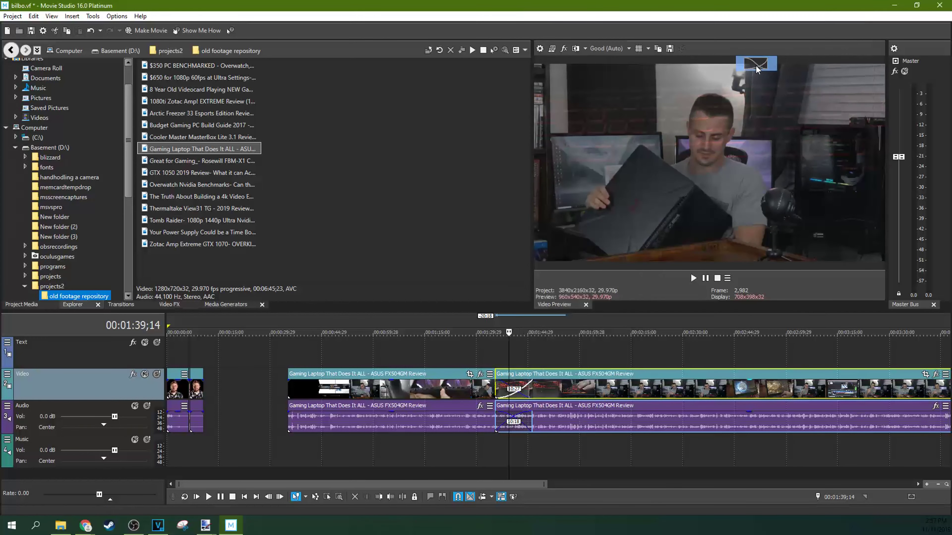
Preview frames within and after the crossfade, and undo the curve change and the overlap
left_click(500, 362)
left_click(516, 362)
left_click(518, 362)
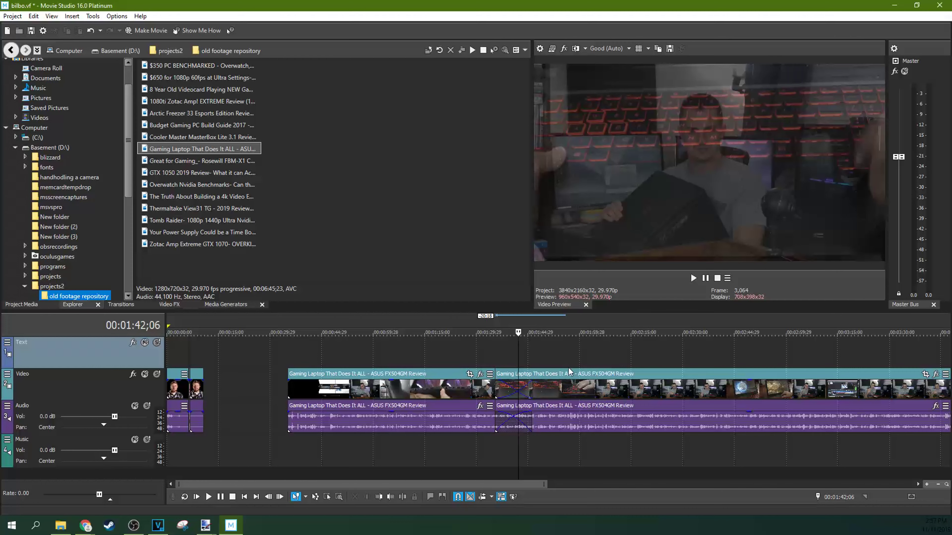
left_click(559, 348)
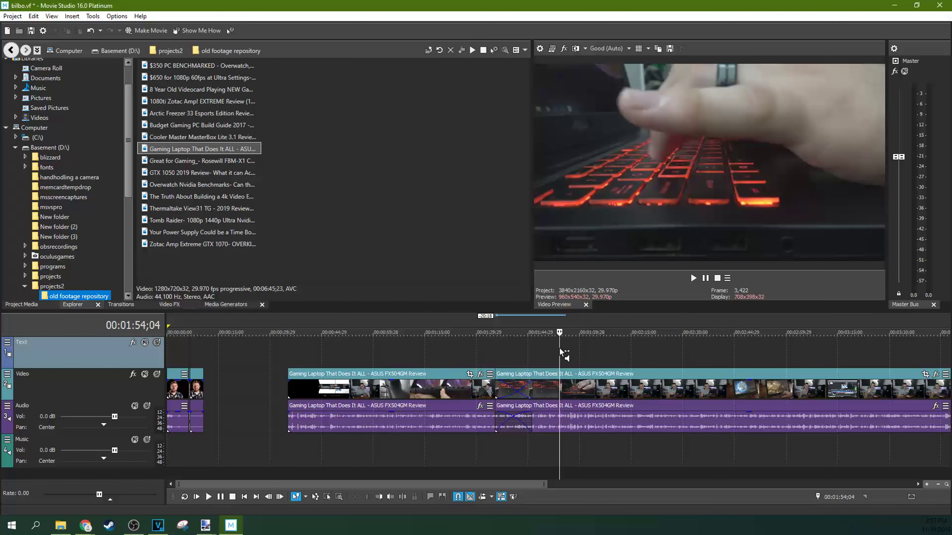
key("ctrl+z")
key("ctrl+z")
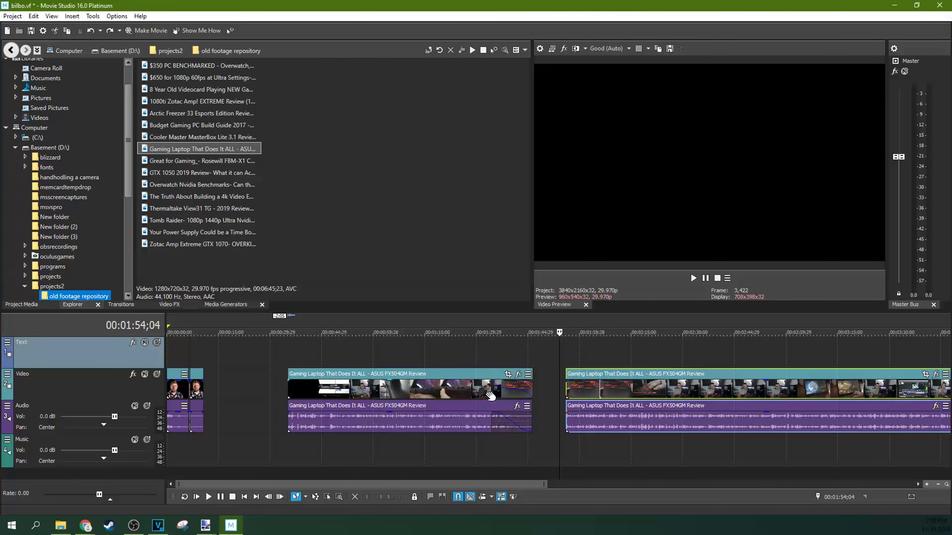
scroll(558, 405, "down", 2)
left_click_drag(626, 483, 863, 483)
left_click(697, 389)
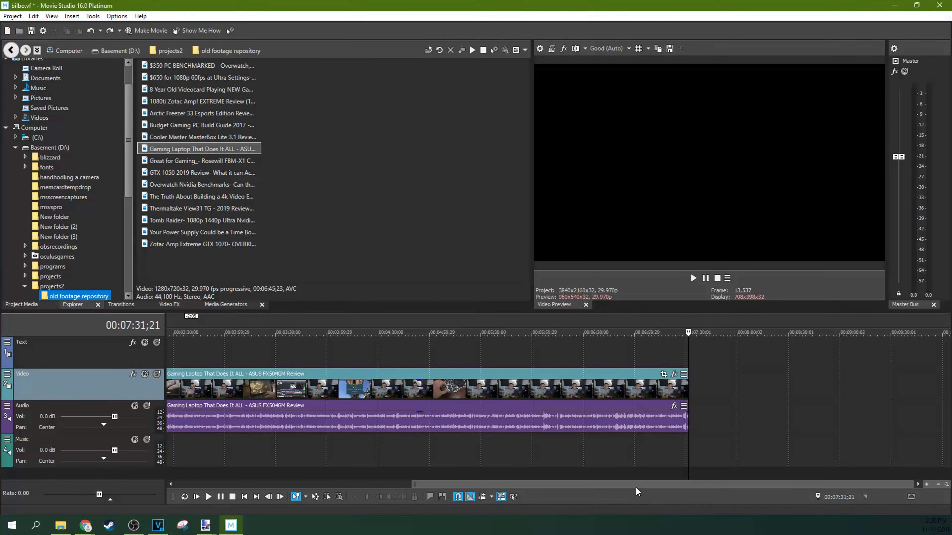
Start the Slideshow Creator at the end of the laptop clip and add the eight tutorialbilbo TIFF pictures
left_click_drag(627, 484, 750, 486)
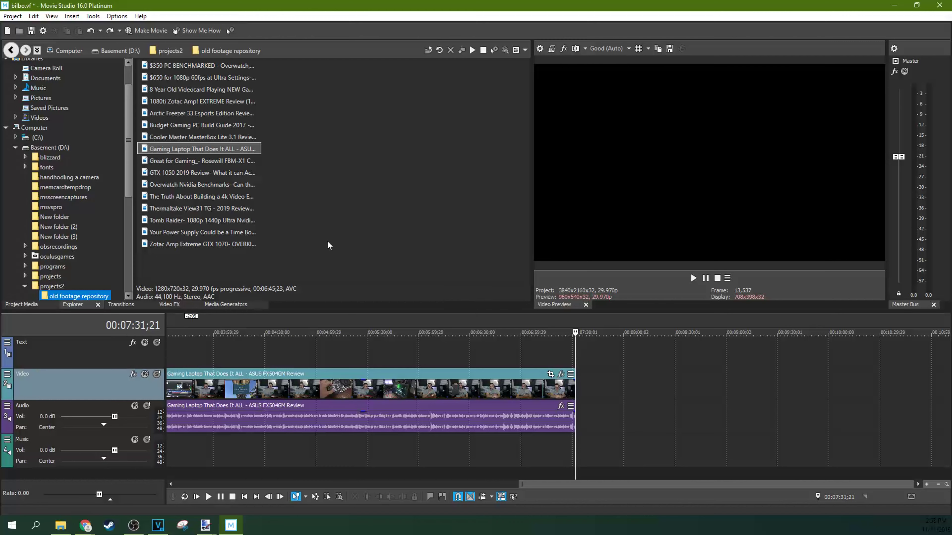
left_click(29, 306)
left_click(72, 304)
left_click(71, 17)
left_click(90, 125)
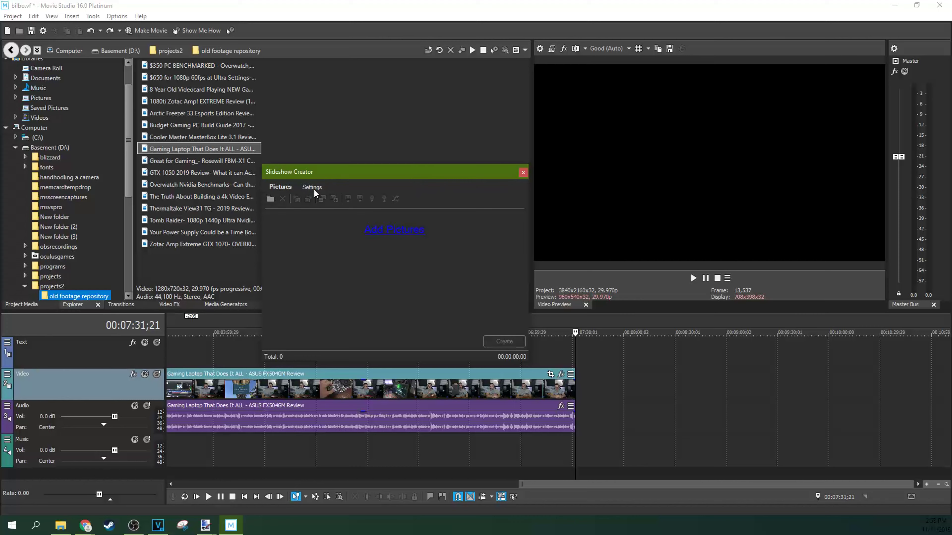
left_click(388, 233)
left_click_drag(340, 165, 96, 74)
left_click(273, 243)
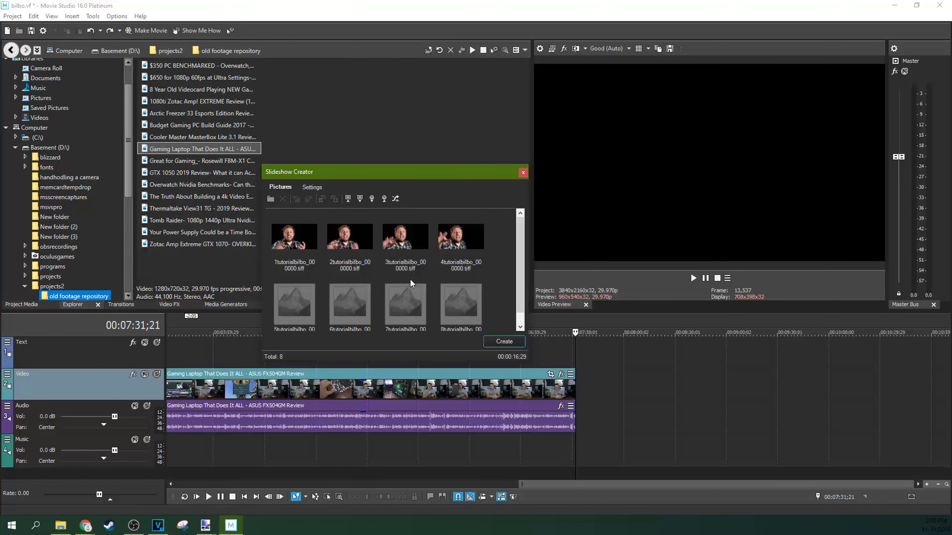
left_click(312, 186)
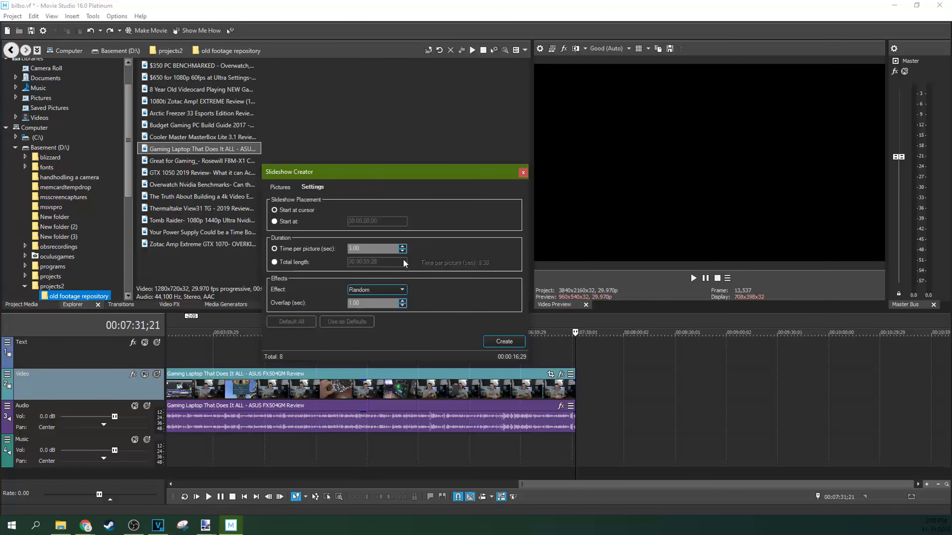
left_click(298, 224)
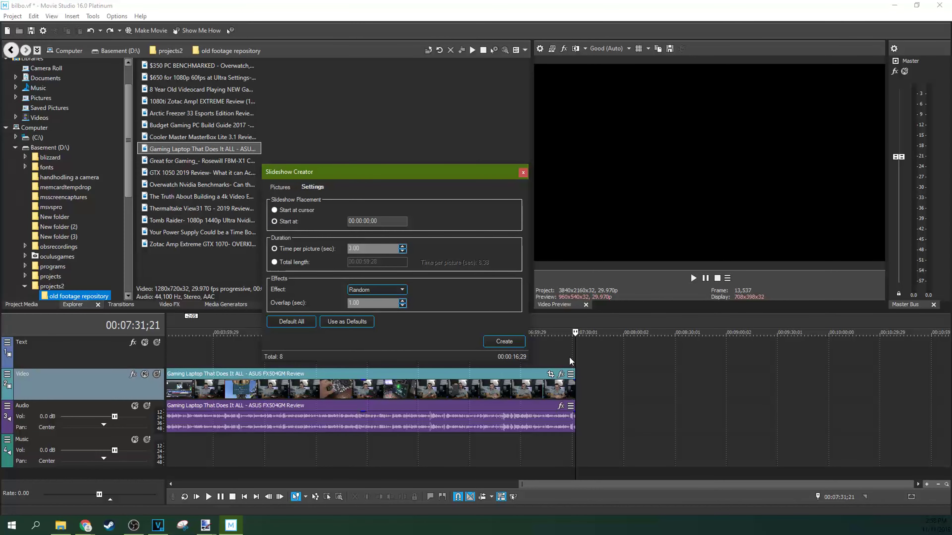
left_click(276, 211)
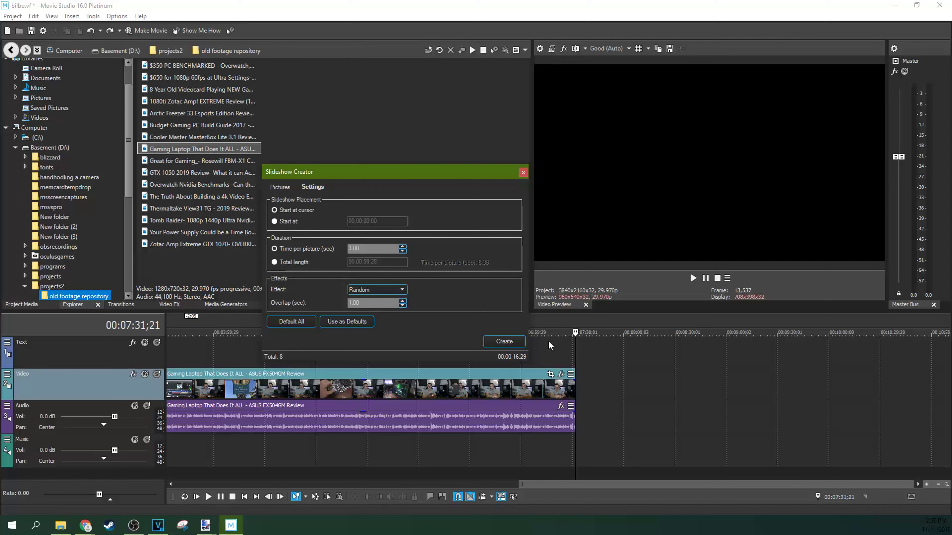
Switch the slideshow placement setting between starting at the cursor and starting at a fixed time of 00:00:00;00
left_click(271, 222)
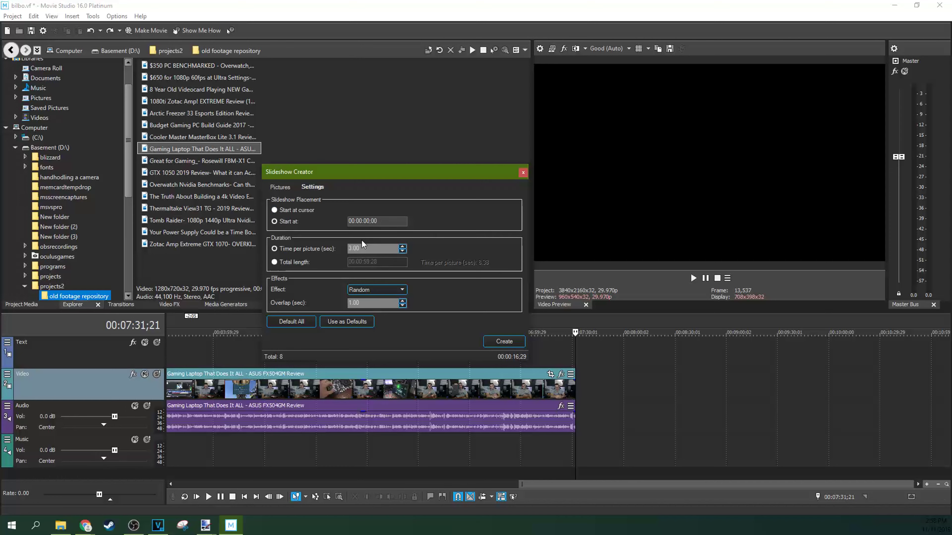
Set the slideshow effect to Hearts and Stars, create the slideshow starting at the cursor, and preview it at 00:07:43;00
left_click(402, 289)
left_click(375, 332)
left_click(287, 188)
left_click(311, 188)
left_click(274, 210)
left_click(504, 341)
scroll(618, 394, "up", 6)
left_click(860, 392)
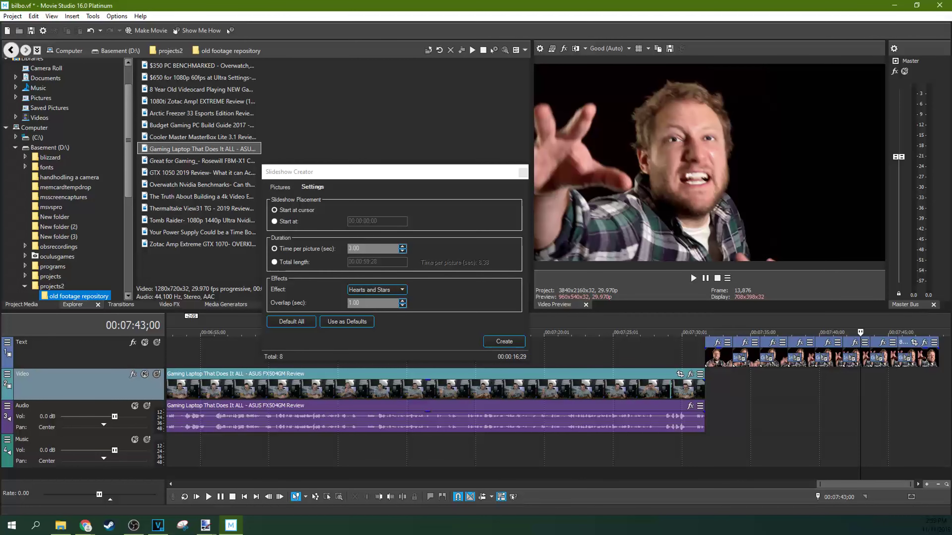
Place the playhead at 00:07:15;02 in the laptop clip and advance it by a relative offset of +12 frames
left_click(474, 395)
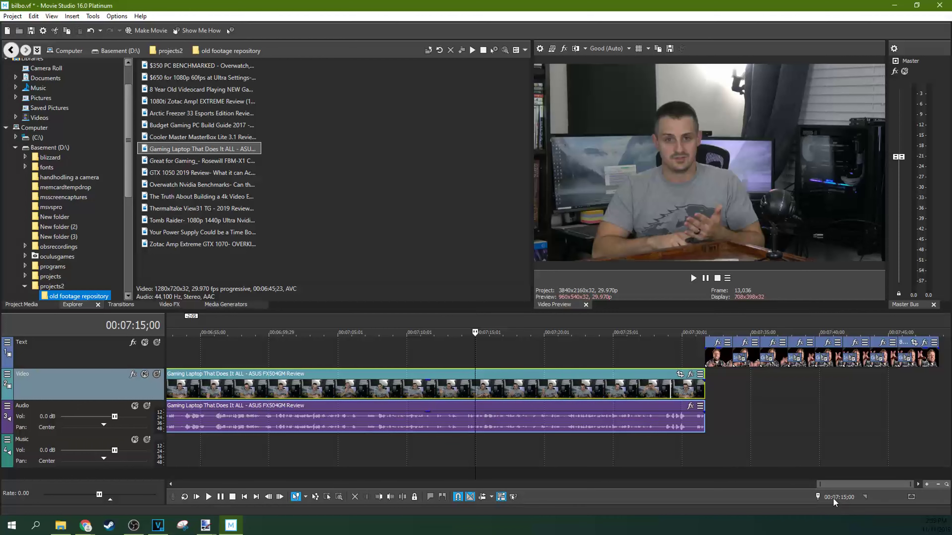
left_click(449, 395)
left_click(482, 394)
left_click_drag(481, 331, 475, 332)
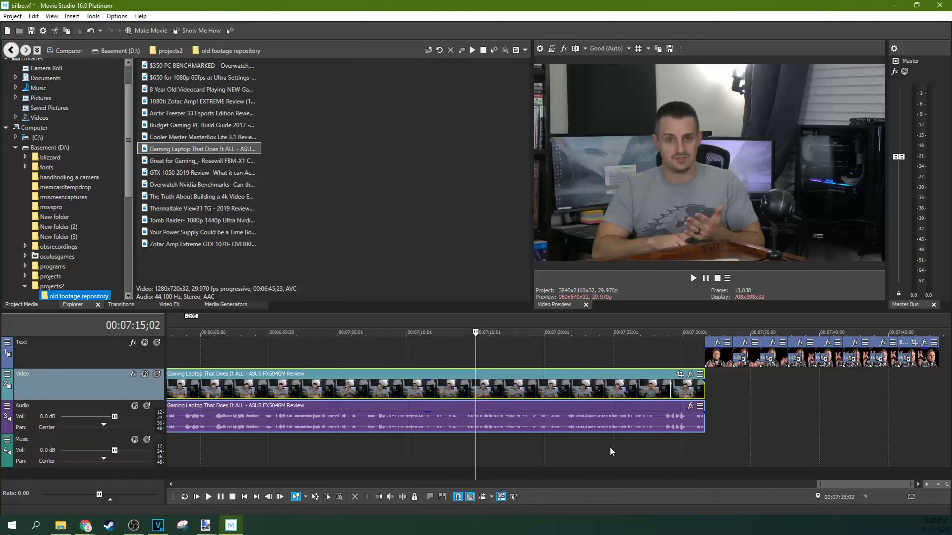
left_click(836, 496)
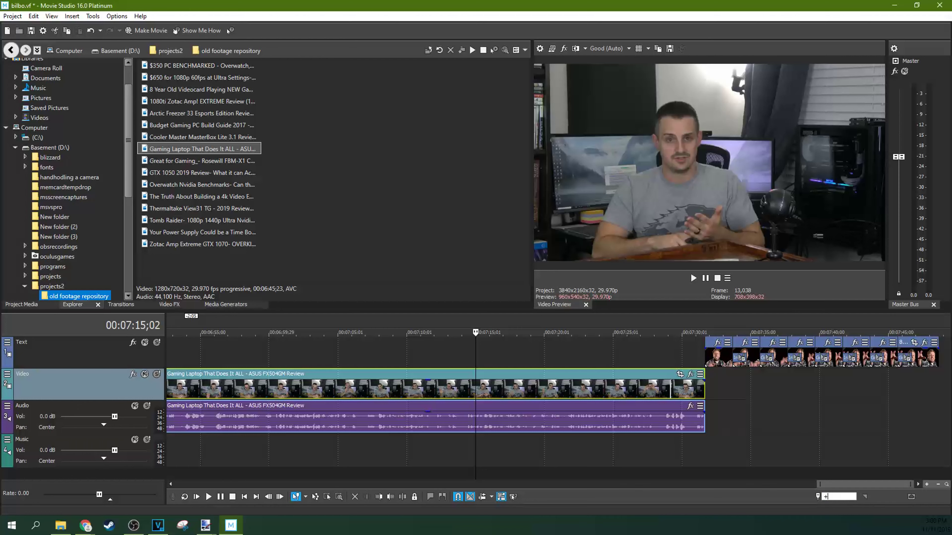
type("+12")
Move the playhead back by a relative offset of -50 frames
key("Return")
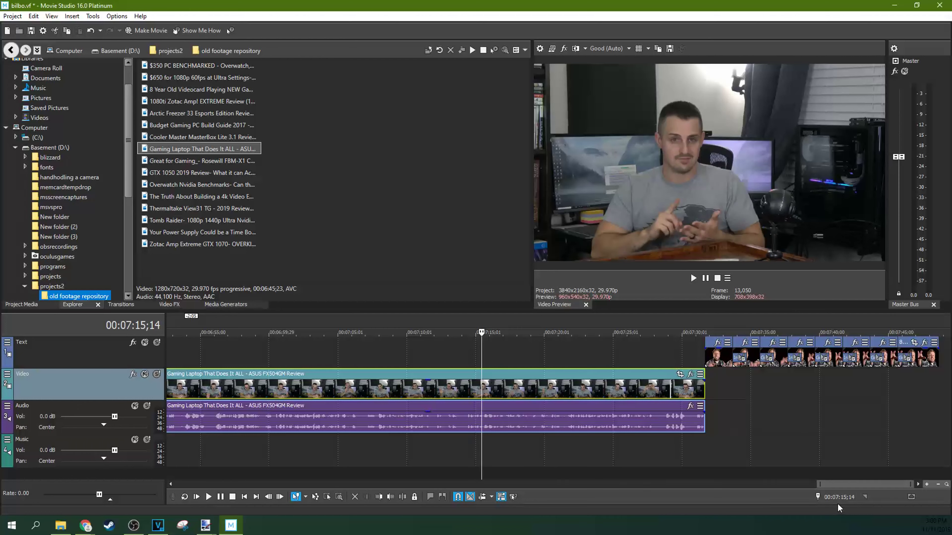
left_click(844, 499)
type("-50")
key("Return")
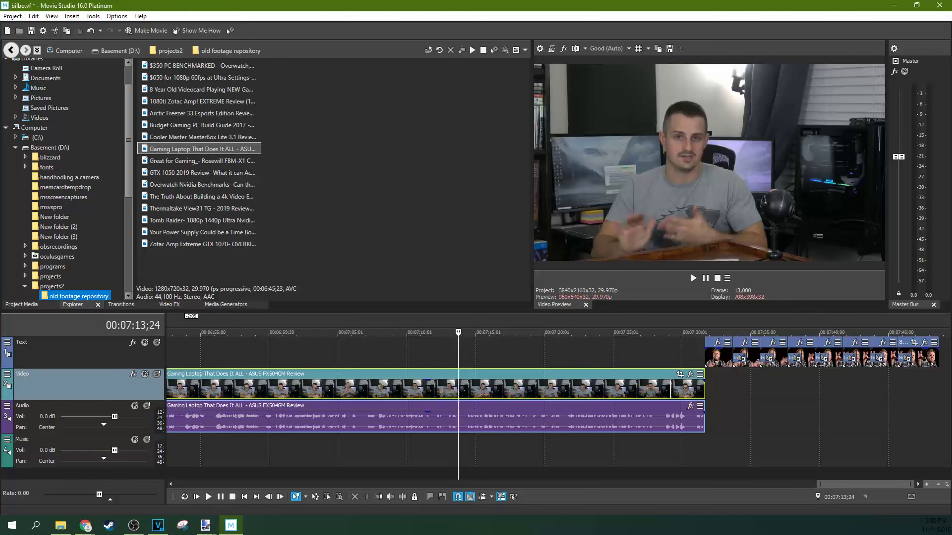
Inspect the join between the laptop clip and the slideshow closely, and try small clip moves around it
left_click(696, 357)
scroll(685, 363, "up", 3)
scroll(685, 364, "up", 2)
left_click(622, 362)
mouse_move(626, 362)
left_mouse_down()
mouse_move(635, 362)
mouse_move(624, 363)
left_mouse_up()
scroll(619, 403, "down", 2)
scroll(619, 404, "down", 1)
left_click(526, 390)
mouse_move(524, 391)
left_mouse_down()
mouse_move(501, 392)
mouse_move(531, 392)
mouse_move(516, 401)
mouse_move(496, 397)
mouse_move(516, 391)
mouse_move(517, 363)
mouse_move(516, 382)
left_mouse_up()
left_click(578, 379)
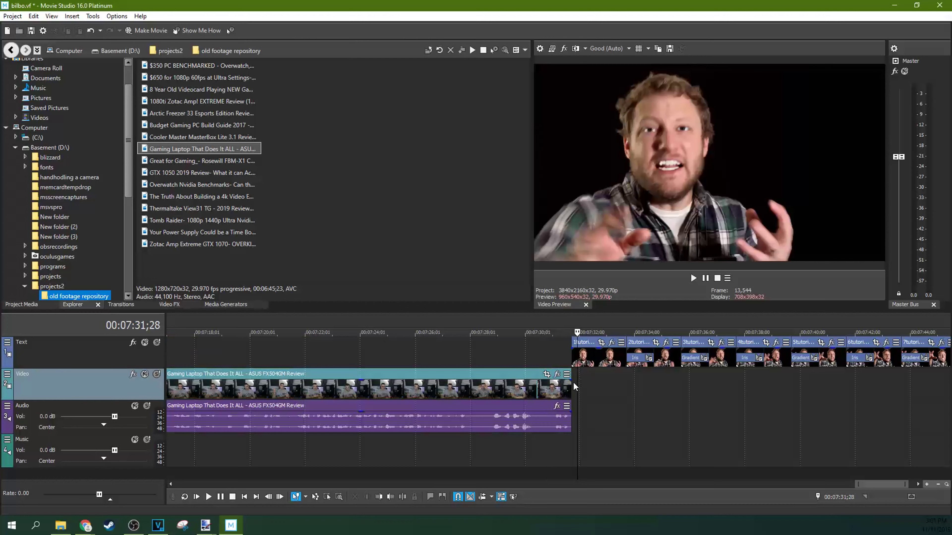
left_click(574, 382)
scroll(594, 381, "up", 4)
Nudge the laptop clip and snap its end back to the slideshow's start at 00:07:31;21 to demonstrate snapping
mouse_move(497, 393)
left_mouse_down()
mouse_move(531, 392)
mouse_move(506, 392)
left_mouse_up()
scroll(573, 388, "up", 1)
scroll(571, 382, "up", 4)
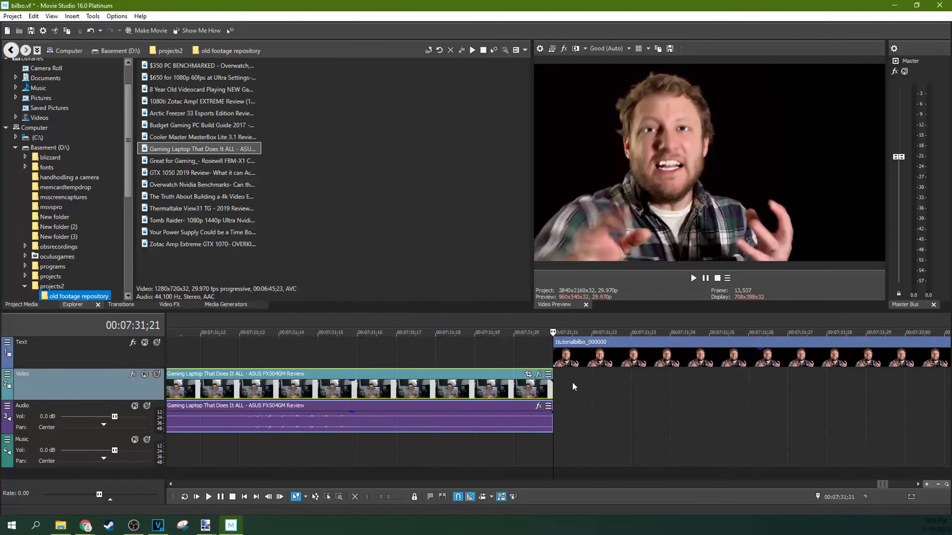
left_click_drag(489, 393, 523, 391)
scroll(522, 391, "down", 3)
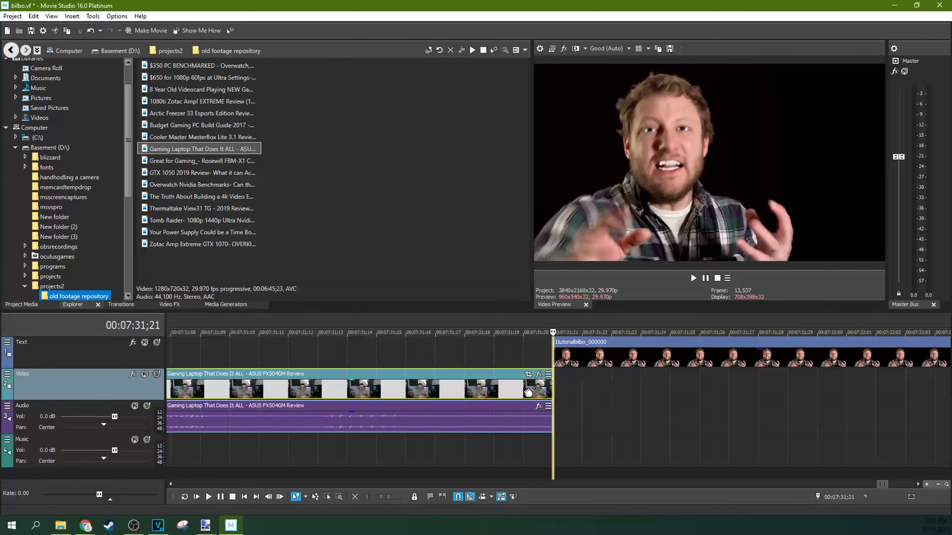
scroll(532, 391, "down", 8)
scroll(614, 389, "up", 1)
left_click_drag(818, 485, 821, 476)
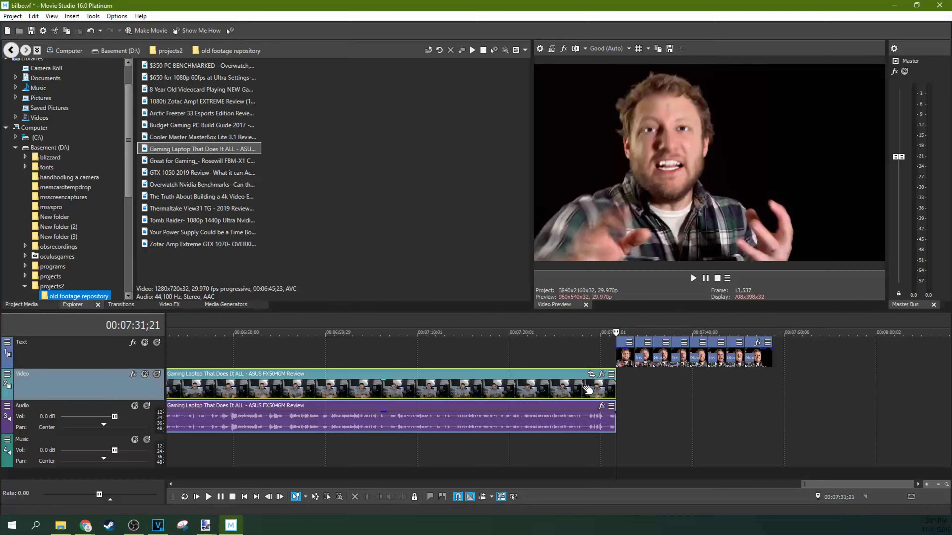
mouse_move(557, 387)
left_mouse_down()
mouse_move(569, 387)
mouse_move(549, 395)
left_mouse_up()
left_click(453, 352)
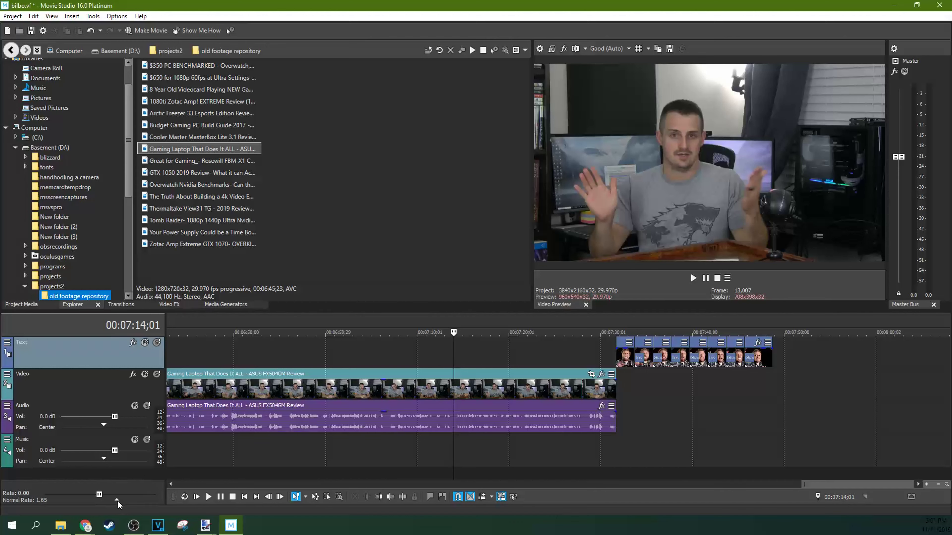
Lower the Audio track's volume to -1.2 dB, narrow the track headers, and reset the volume to 0.0 dB
mouse_move(118, 420)
left_mouse_down()
mouse_move(98, 420)
mouse_move(109, 420)
left_mouse_up()
mouse_move(165, 386)
left_mouse_down()
mouse_move(125, 382)
mouse_move(149, 381)
left_mouse_up()
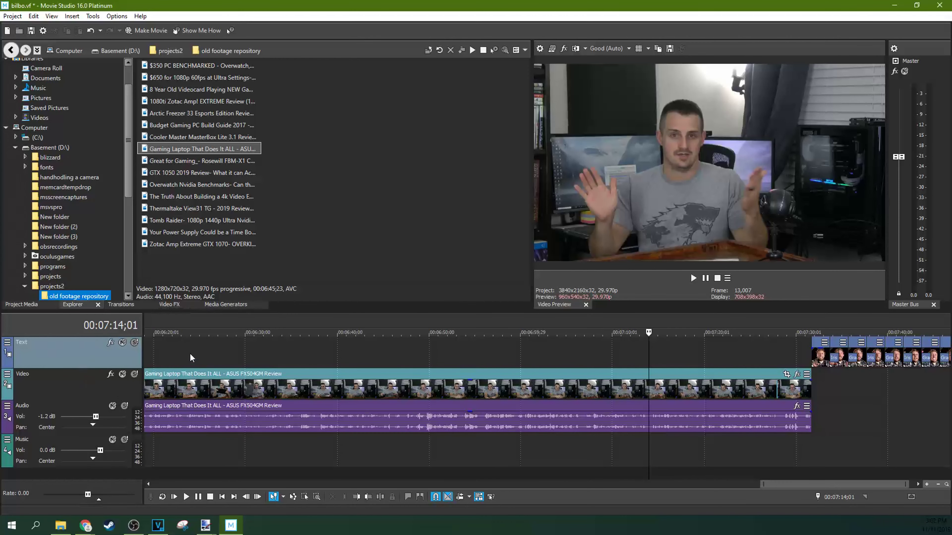
double_click(98, 416)
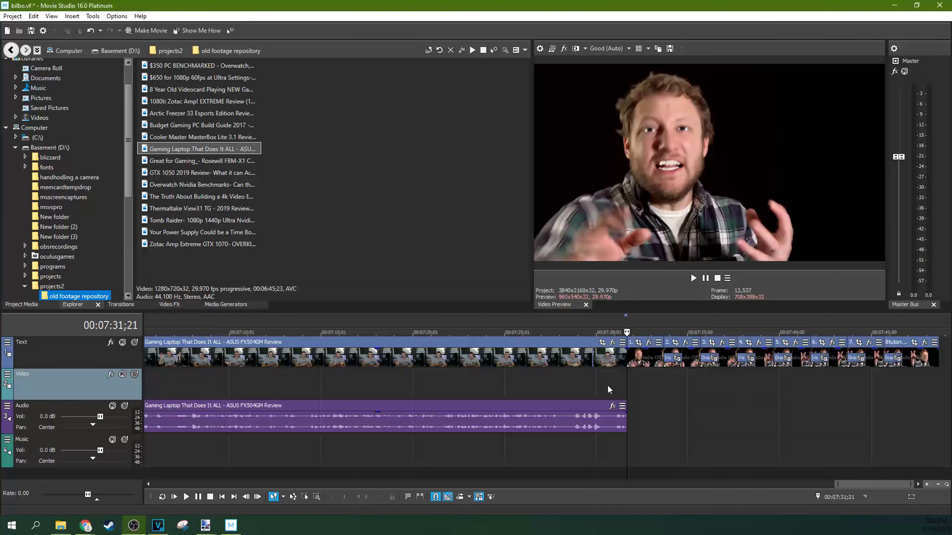
Place the laptop video on the Text track ahead of the slideshow, and shift the first picture 17 frames earlier to overlap it
left_click(608, 385)
left_click(638, 379)
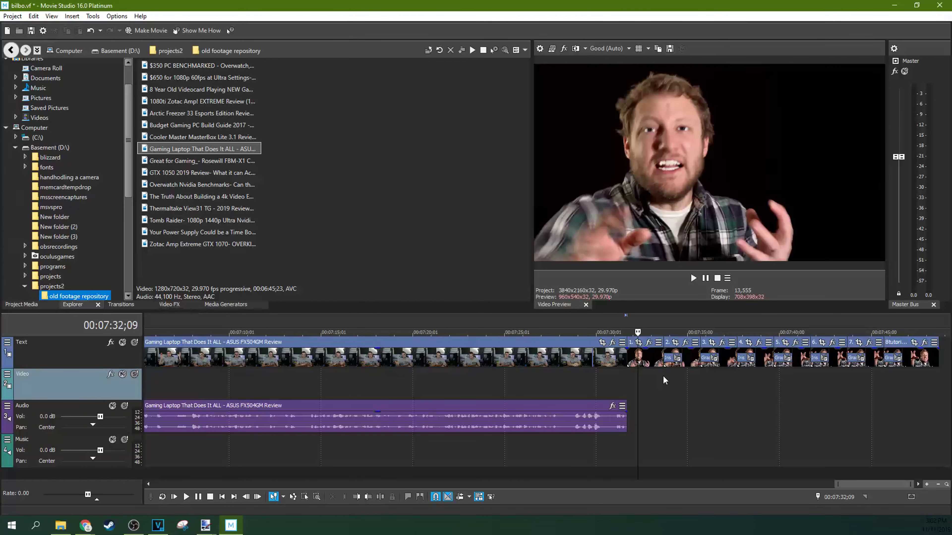
left_click_drag(647, 362, 642, 362)
left_click(620, 378)
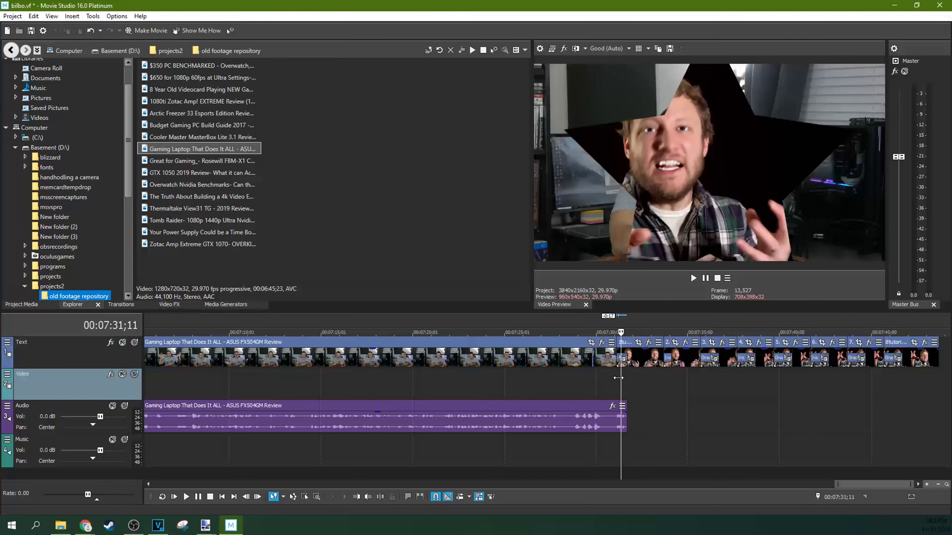
Preview frames around the overlap's star transition, and move the first slideshow picture back to the laptop clip's end
left_click_drag(642, 362, 644, 362)
left_click(664, 362)
left_click(626, 377)
left_click(610, 377)
left_click(631, 373)
left_click(639, 365)
left_click(639, 367)
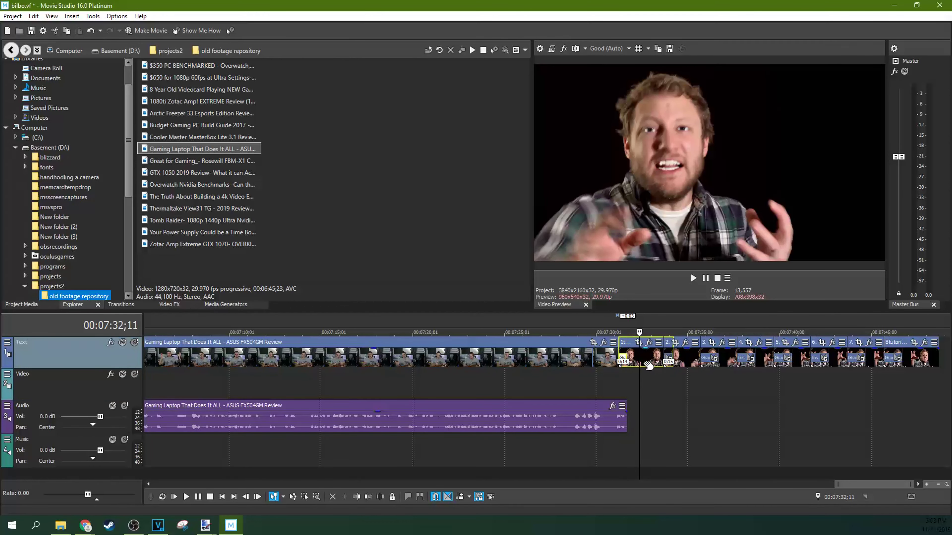
left_click_drag(648, 366, 657, 366)
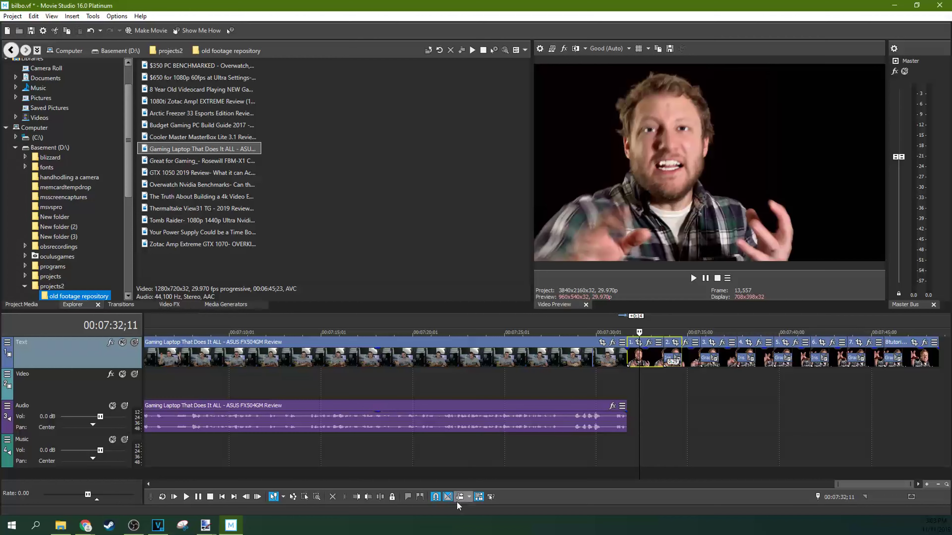
Demonstrate Auto Ripple by moving the laptop clip earlier with the slideshow, and shift the third picture 10 frames earlier
left_click(459, 497)
left_click_drag(648, 362, 648, 365)
left_click(460, 496)
mouse_move(580, 365)
left_mouse_down()
mouse_move(537, 364)
mouse_move(564, 365)
left_mouse_up()
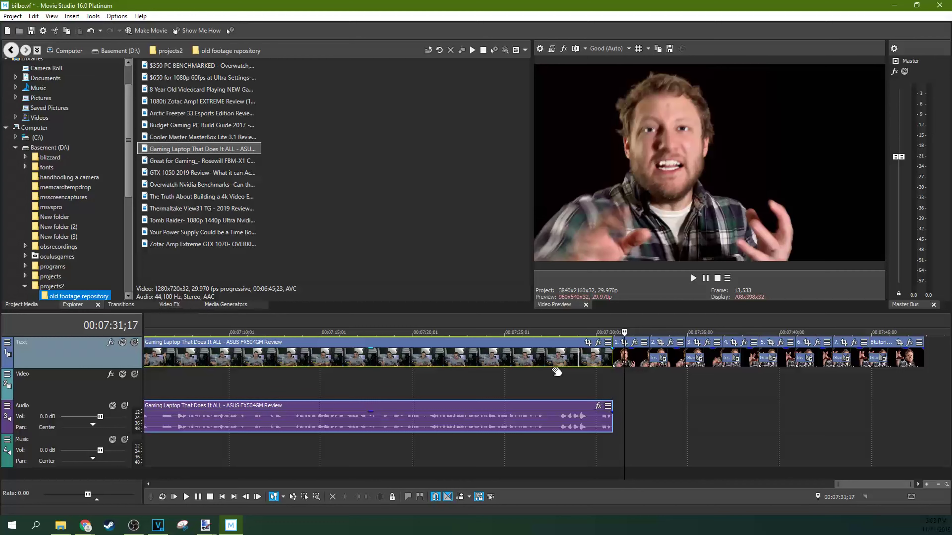
left_click_drag(594, 360, 703, 359)
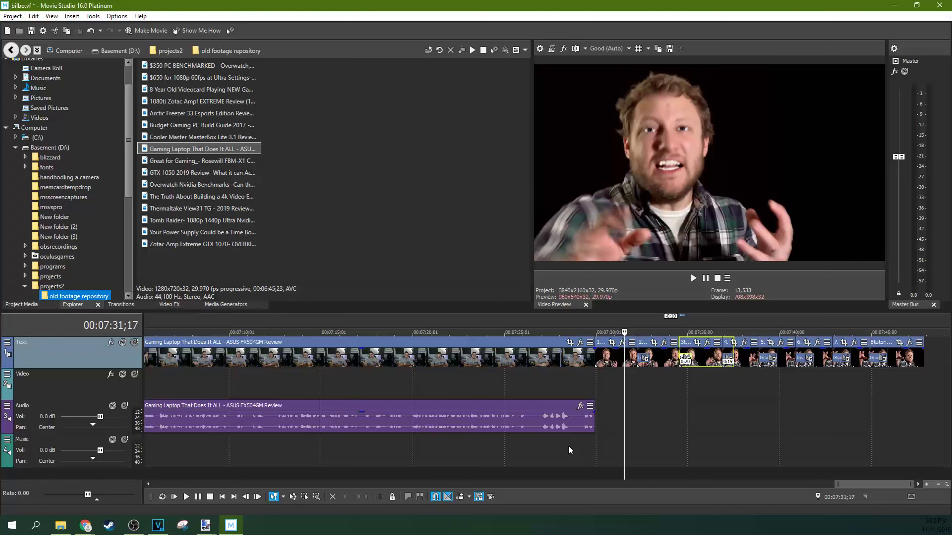
left_click(518, 387)
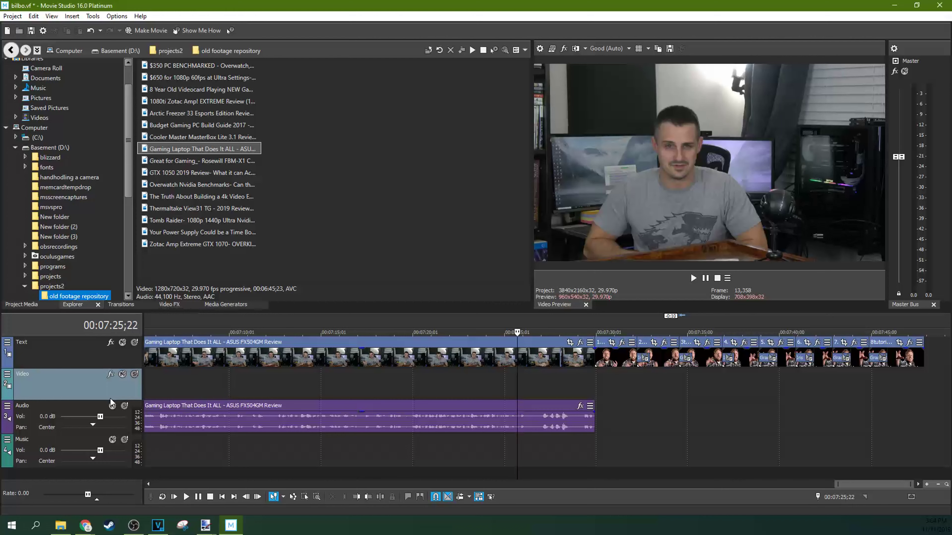
left_click_drag(112, 400, 106, 367)
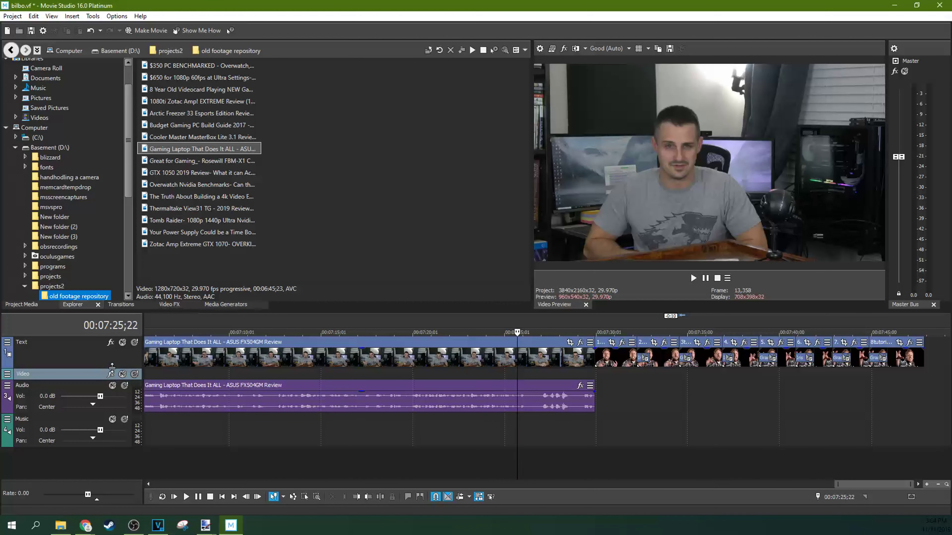
Shrink the Video track to its smallest height, and toggle all tracks between minimized and restored heights
key("grave")
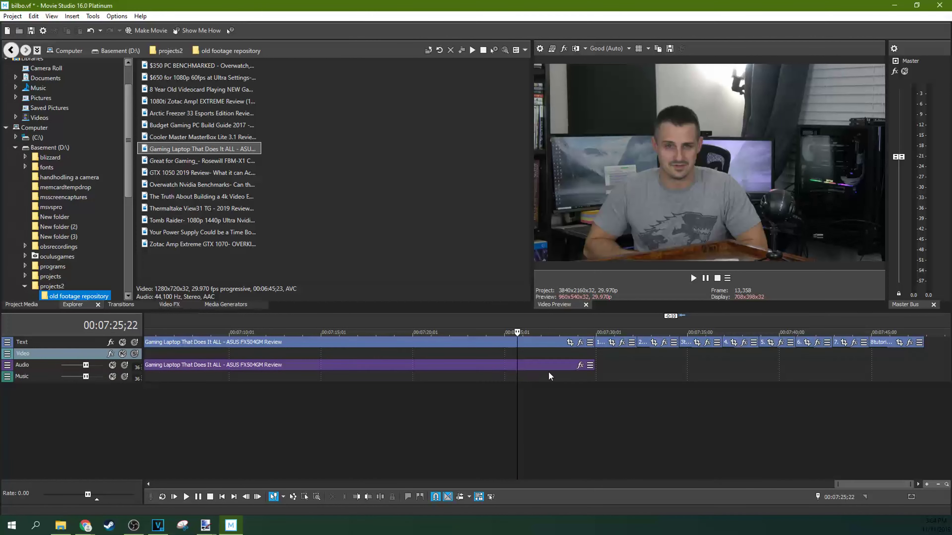
key("grave")
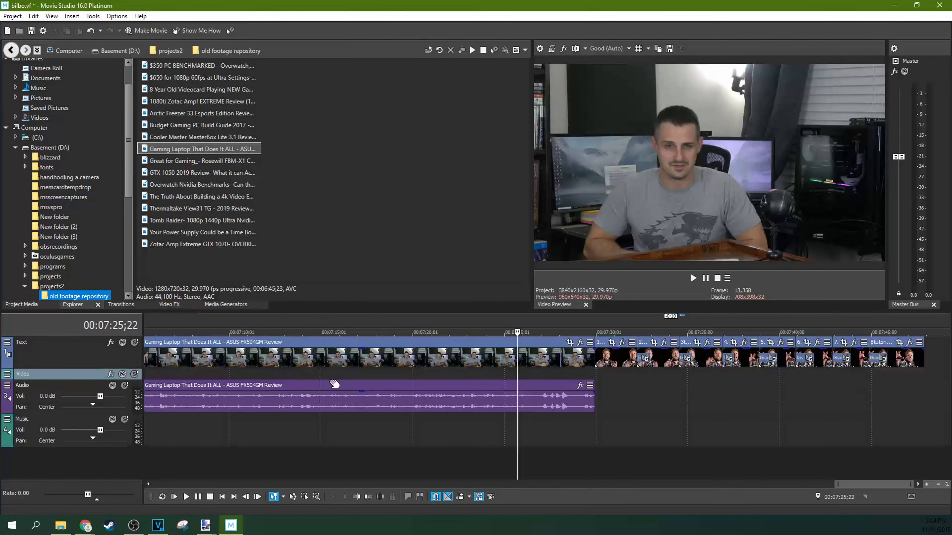
key("grave")
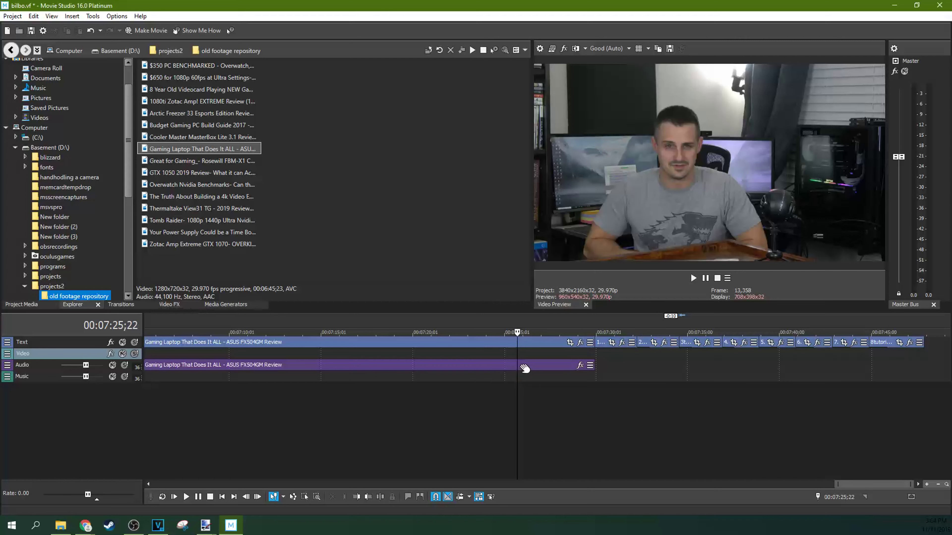
Minimize all tracks, enlarge the timeline area upward, and restore the track heights
key("grave")
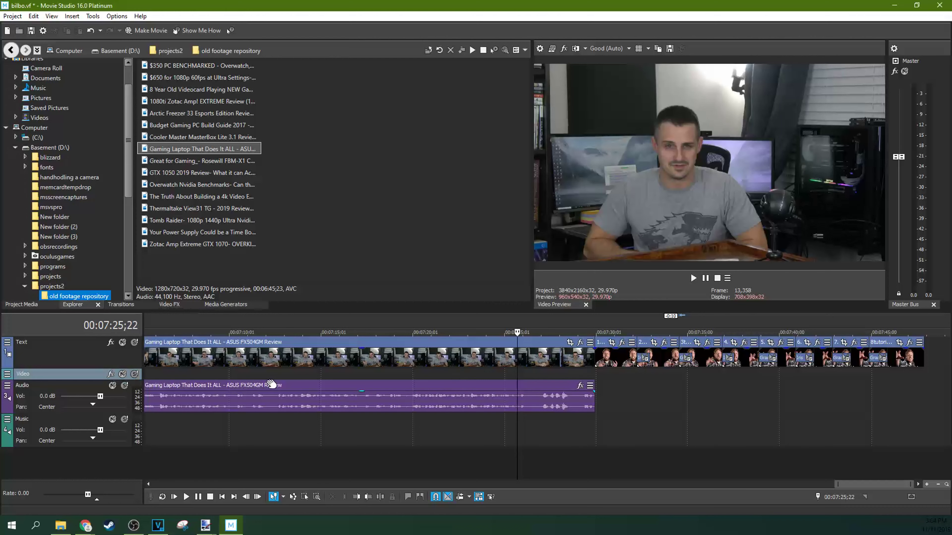
key("grave")
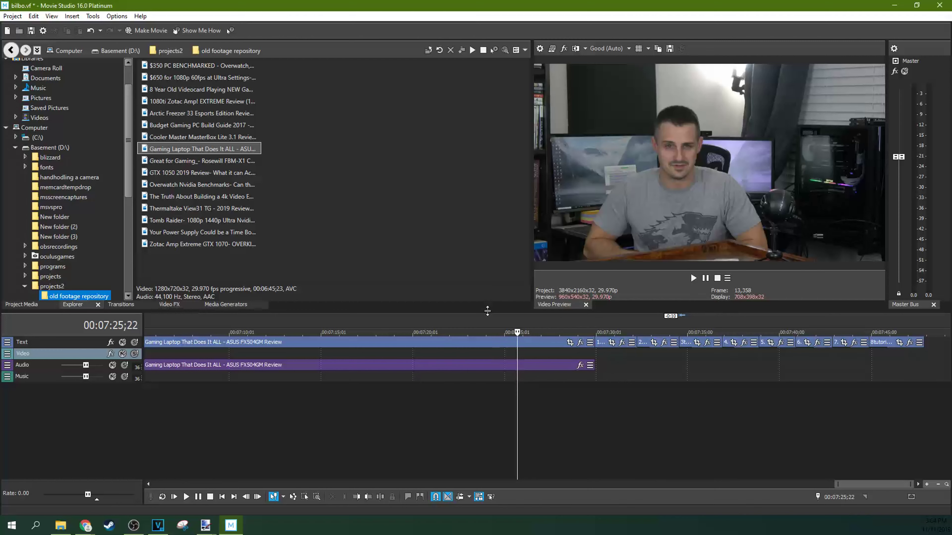
Shrink the Audio track's height, reset all tracks to default height, and toggle them between minimized and restored
left_click_drag(489, 311, 483, 255)
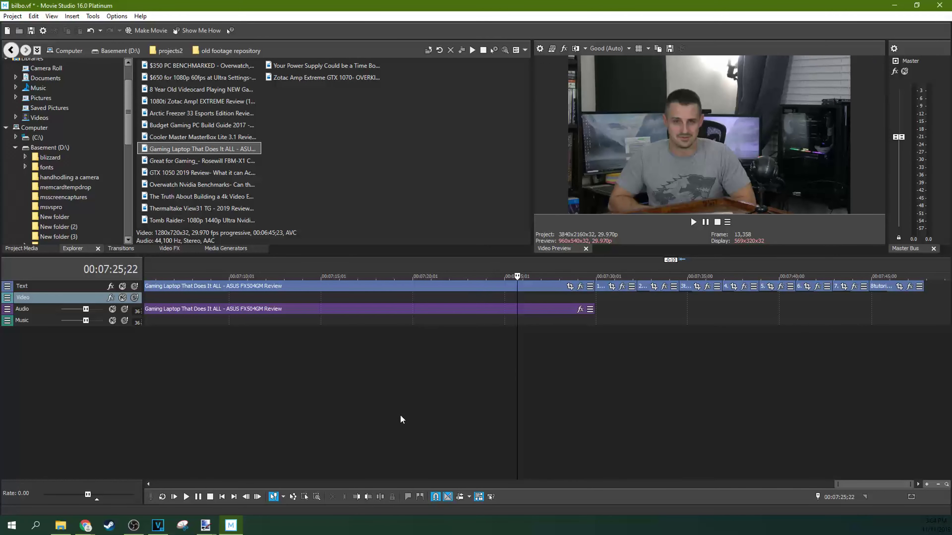
key("grave")
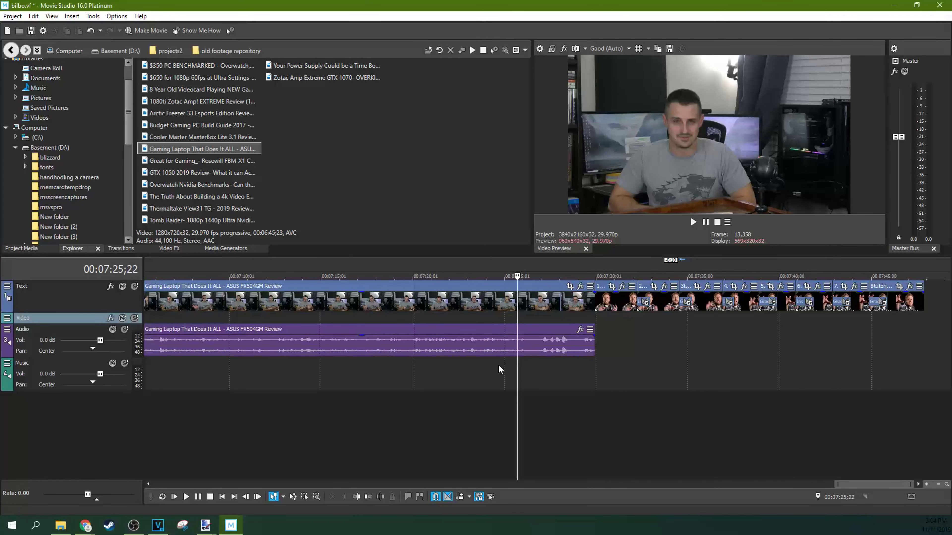
left_click_drag(97, 357, 96, 343)
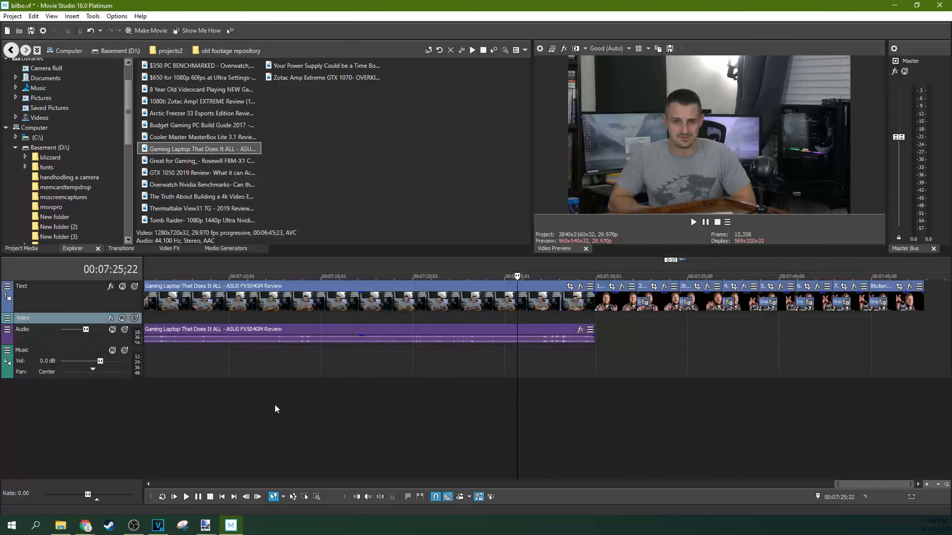
key("grave")
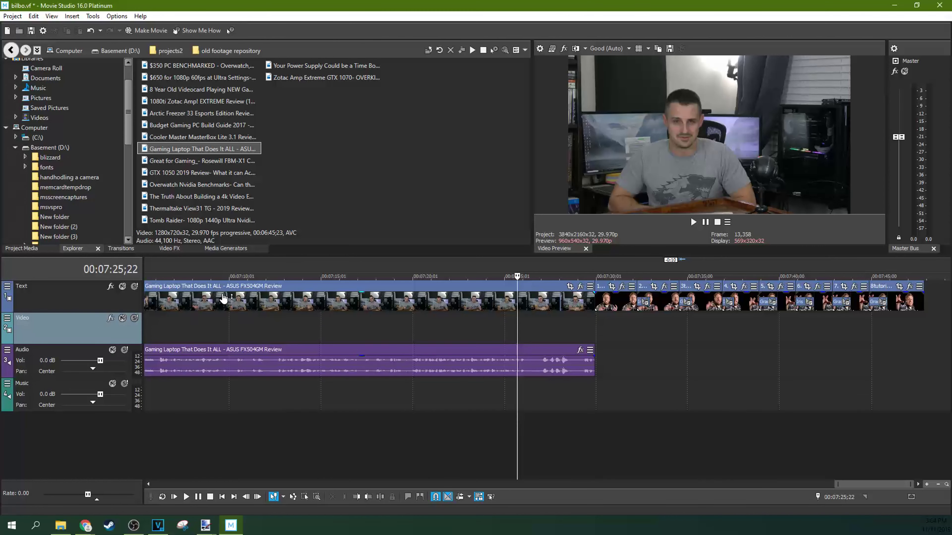
Reduce the Video track's height once more, and reset all tracks to their default height
key("grave")
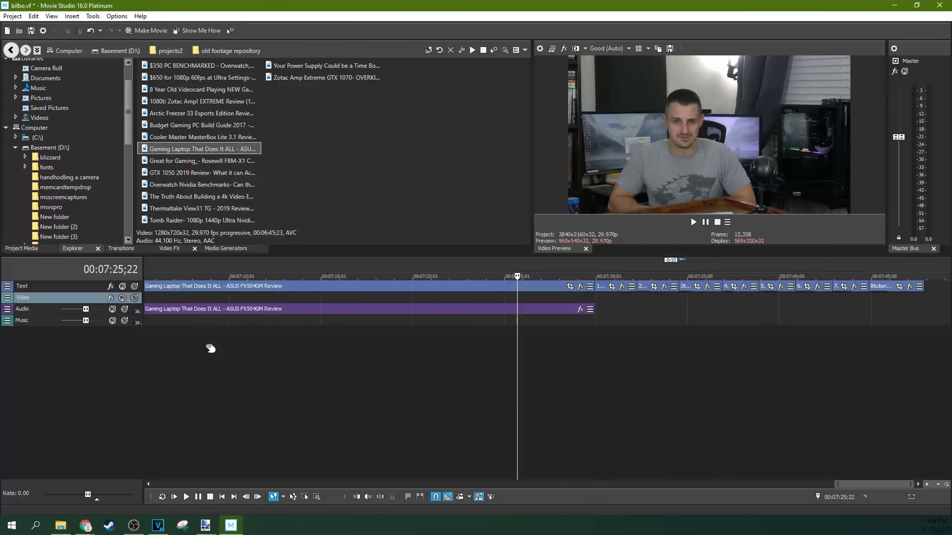
key("grave")
key("grave")
key("grave")
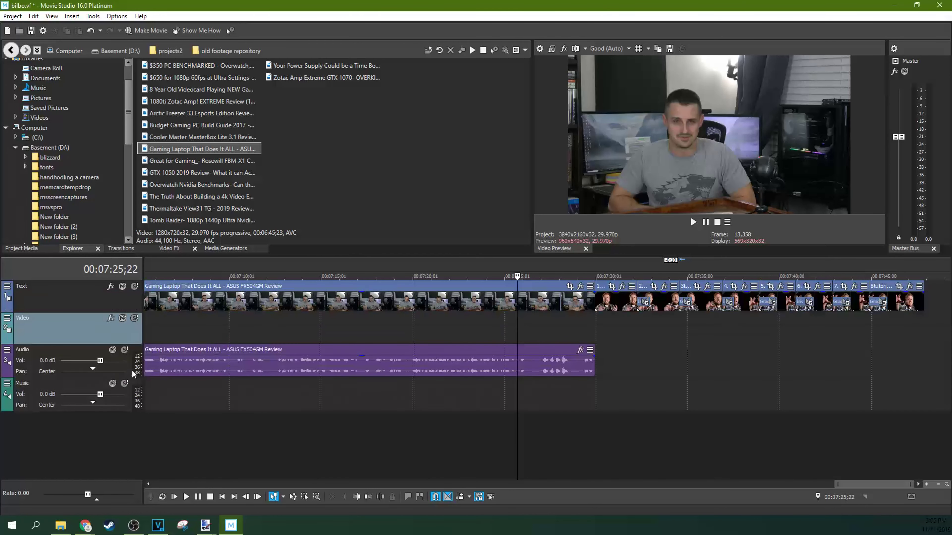
key("grave")
key("grave")
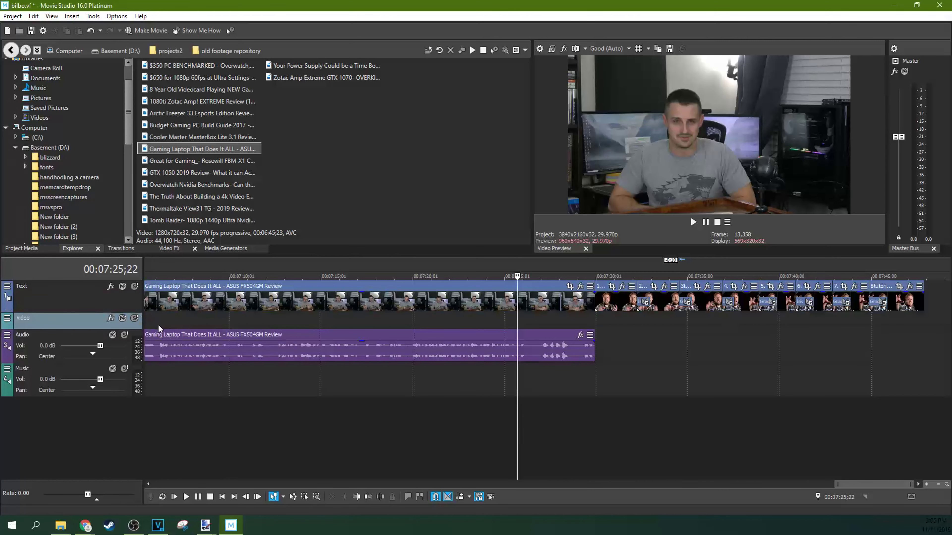
key("ctrl+grave")
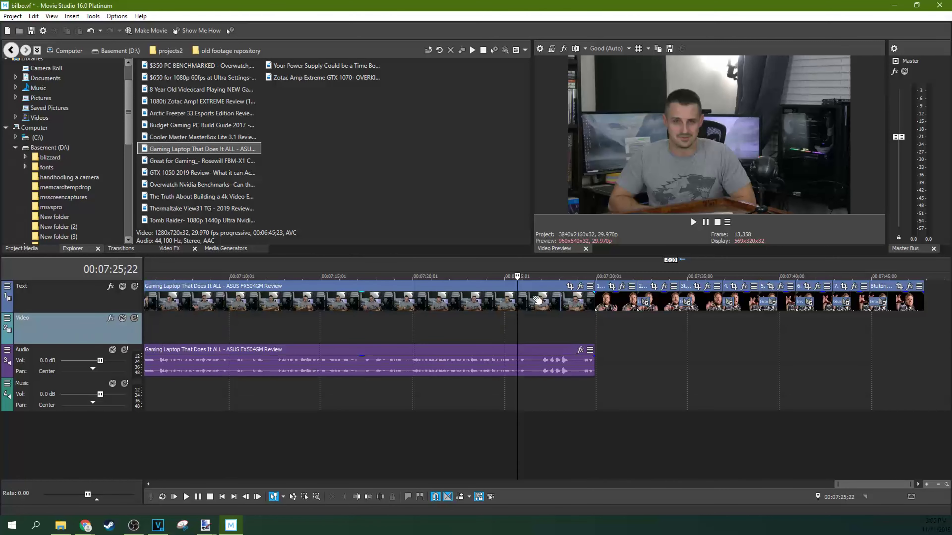